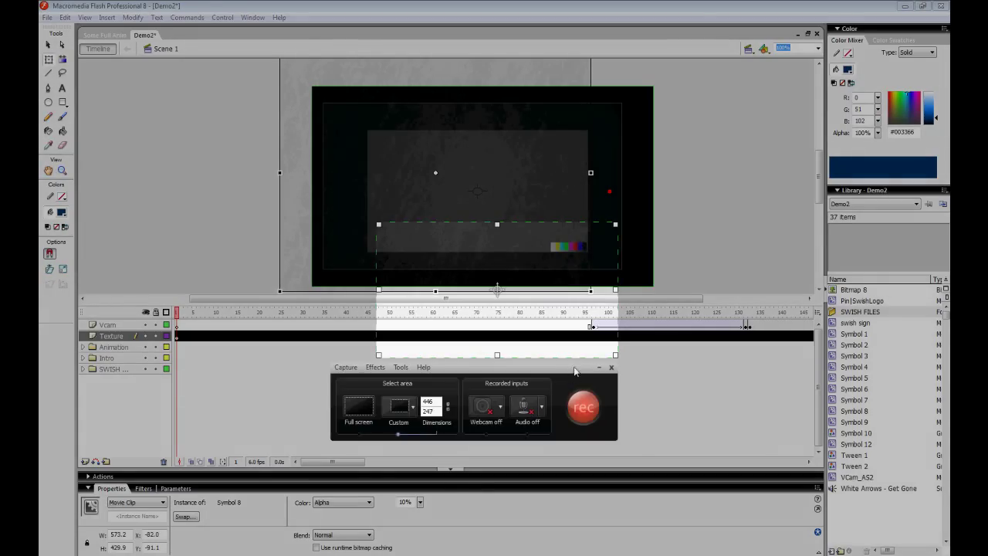
Change the Demo2 document's frame rate from 6 to 30 fps in Document Properties
click(599, 367)
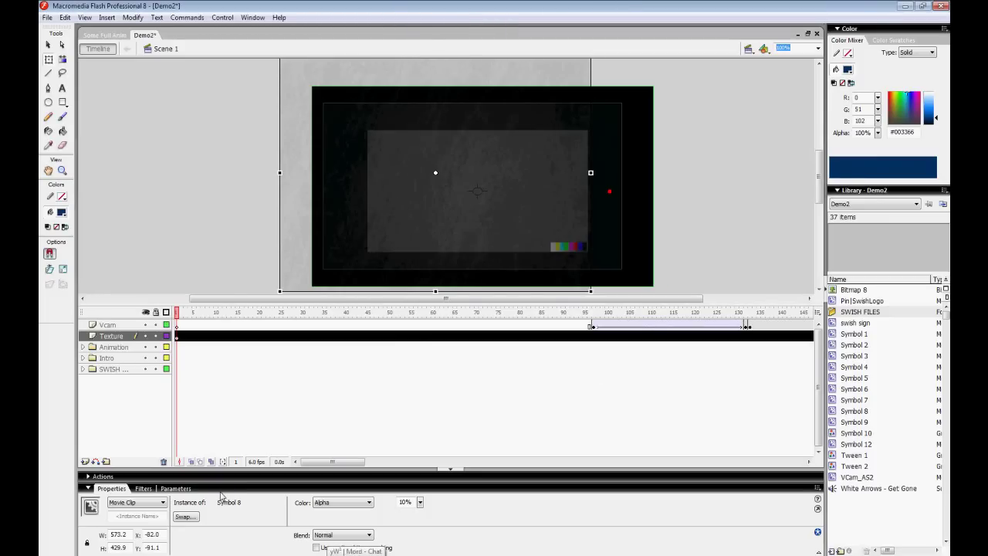
double_click(256, 462)
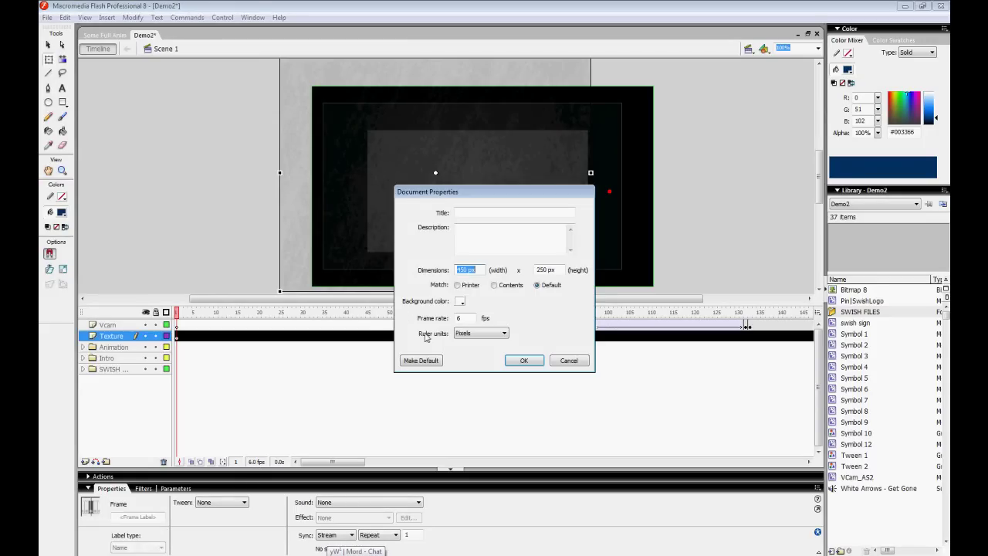
double_click(476, 318)
text(30)
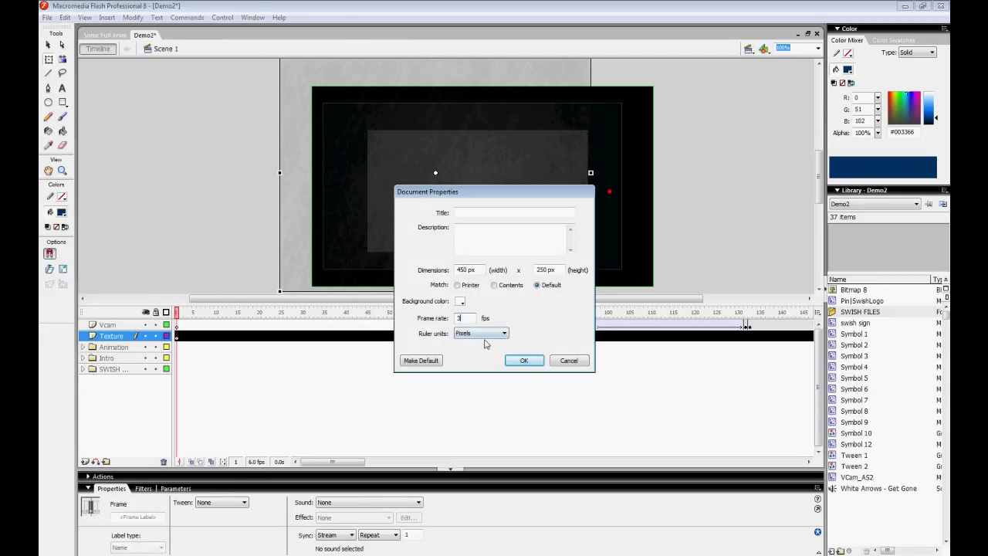
click(511, 357)
Preview the animation up to frame 53, then return the playhead to frame 5
drag(203, 316, 324, 279)
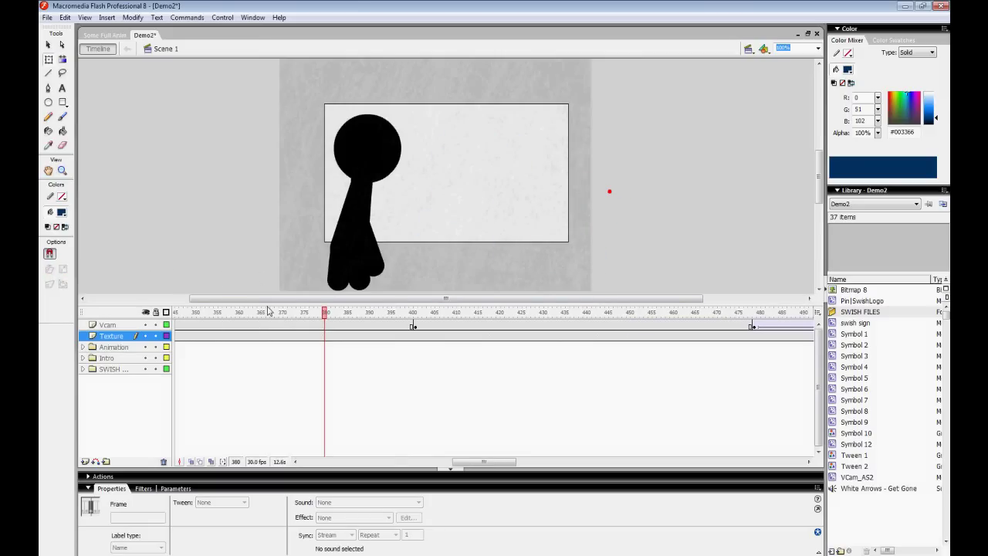
drag(459, 463, 308, 463)
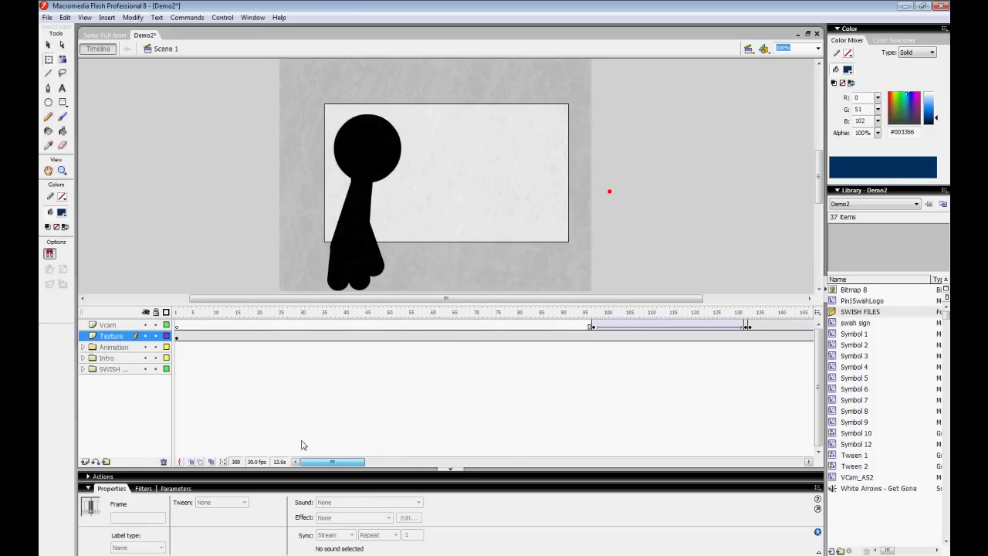
click(194, 314)
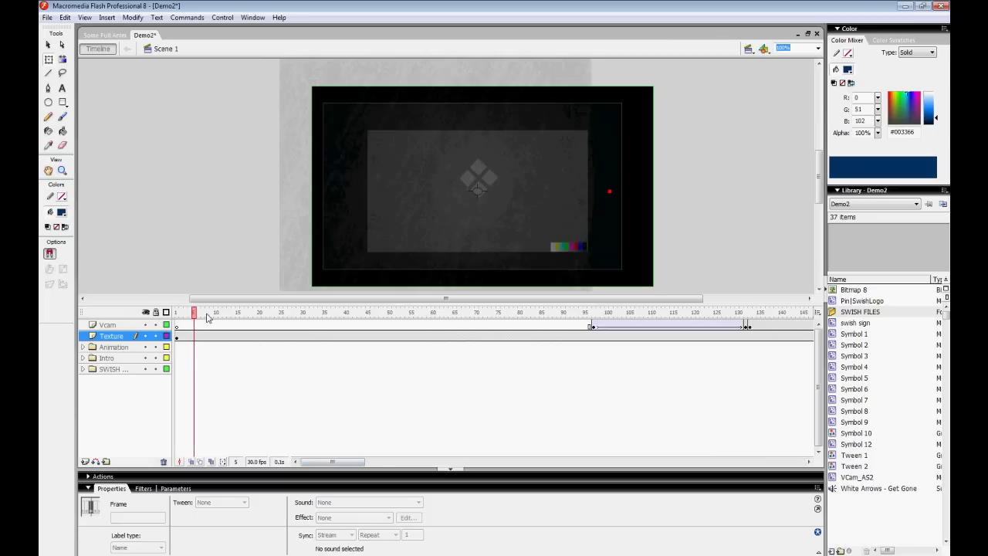
Start File > Export Movie and create and open a new 'Rendered Animation' folder
click(47, 17)
mouse_move(116, 197)
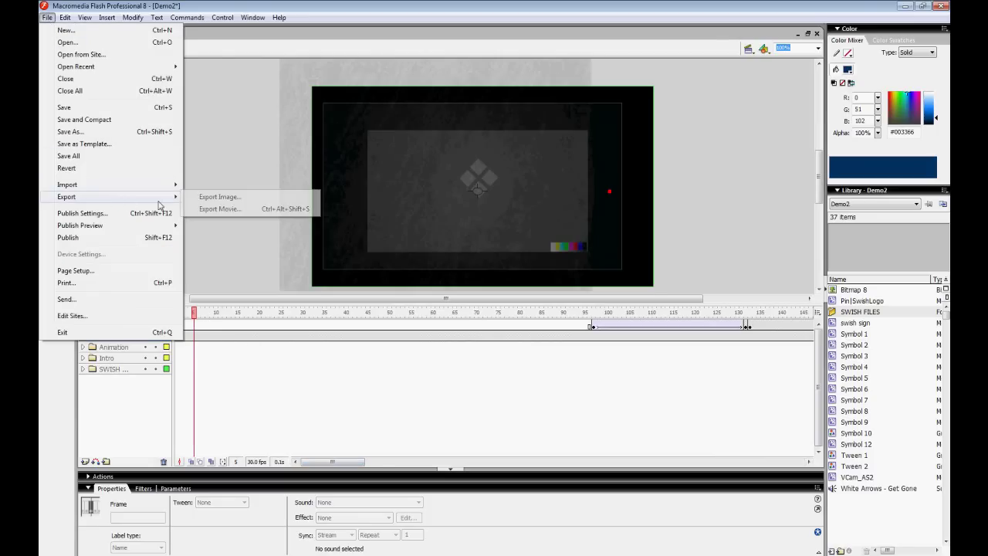
click(207, 207)
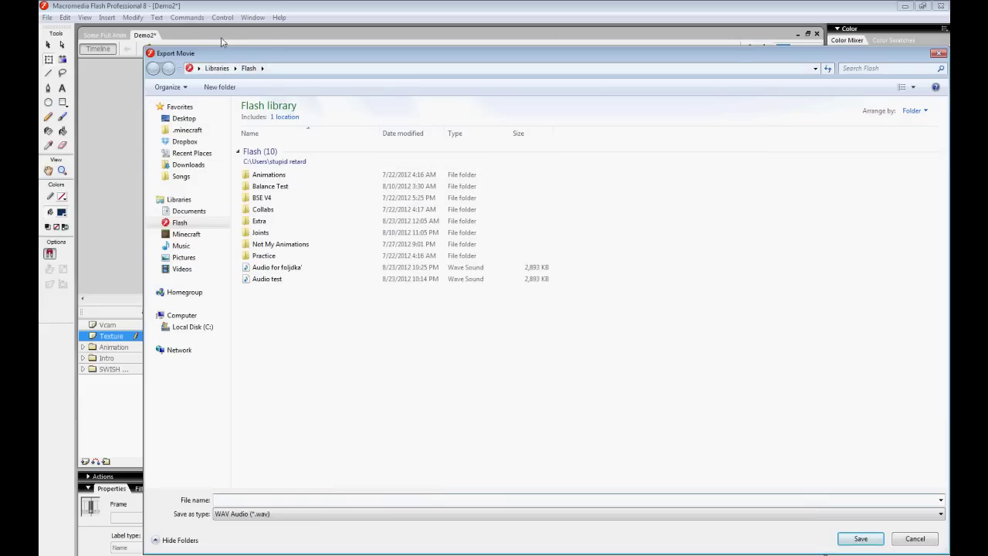
click(219, 88)
text(R)
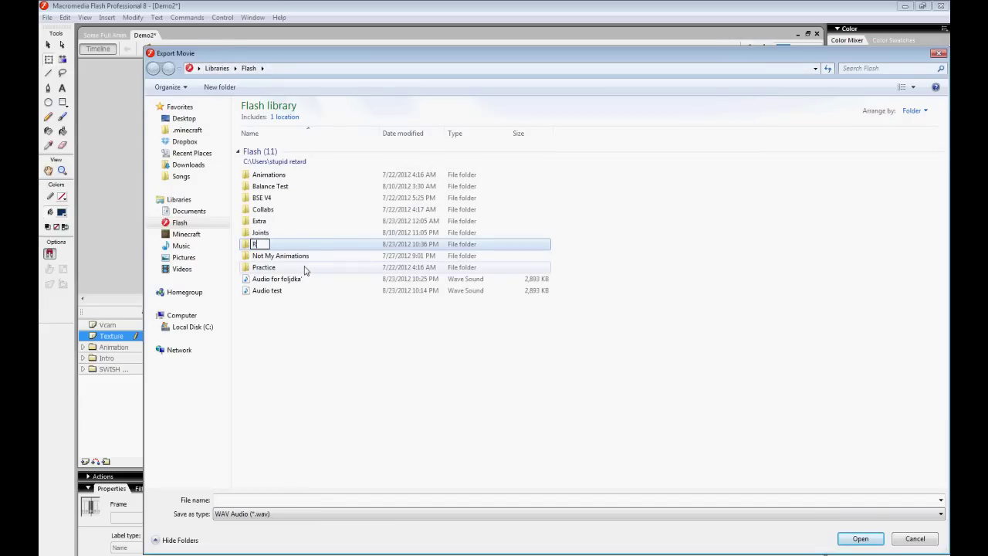
text(endered Animation)
key(Return)
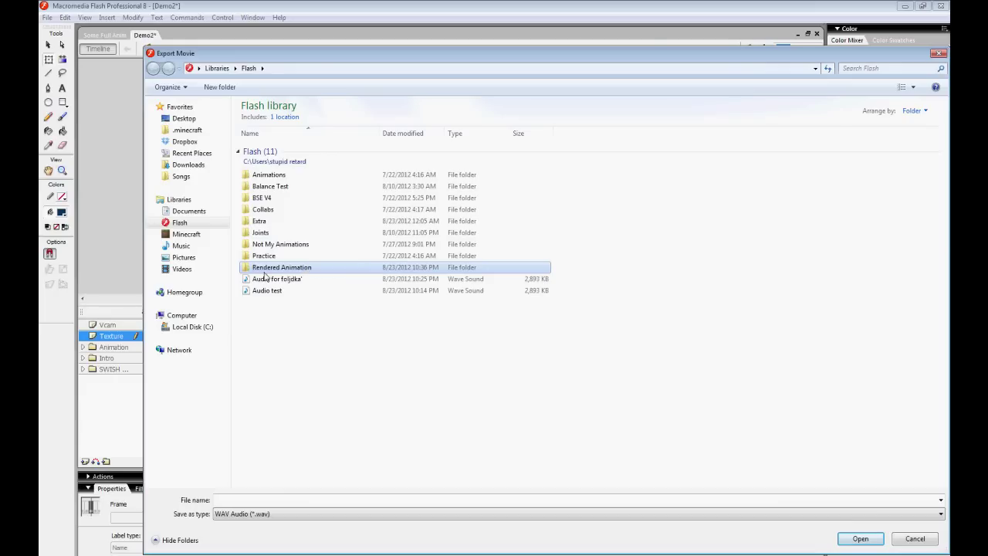
double_click(264, 272)
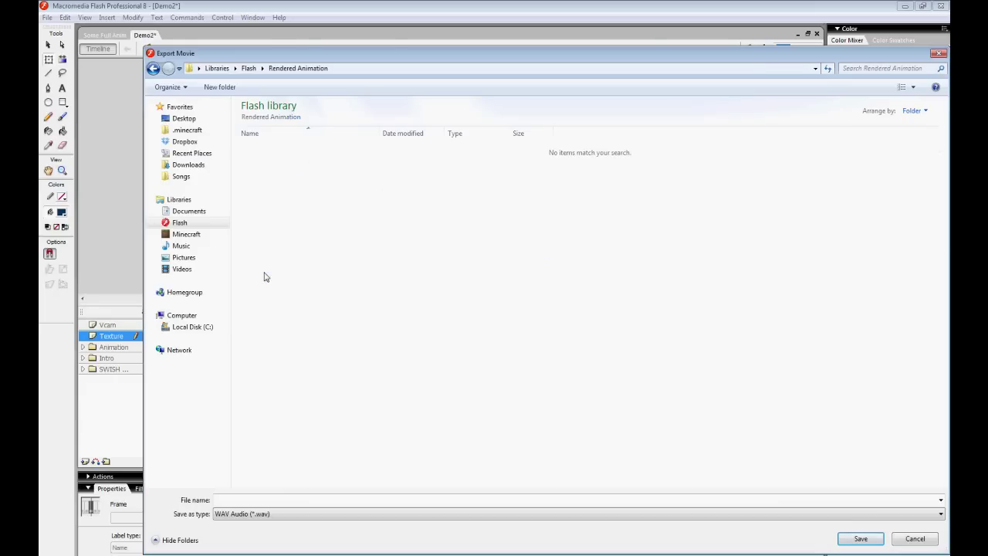
Save the export as 'Audio Demo' in WAV Audio format at 44kHz 16 Bit Stereo
click(333, 500)
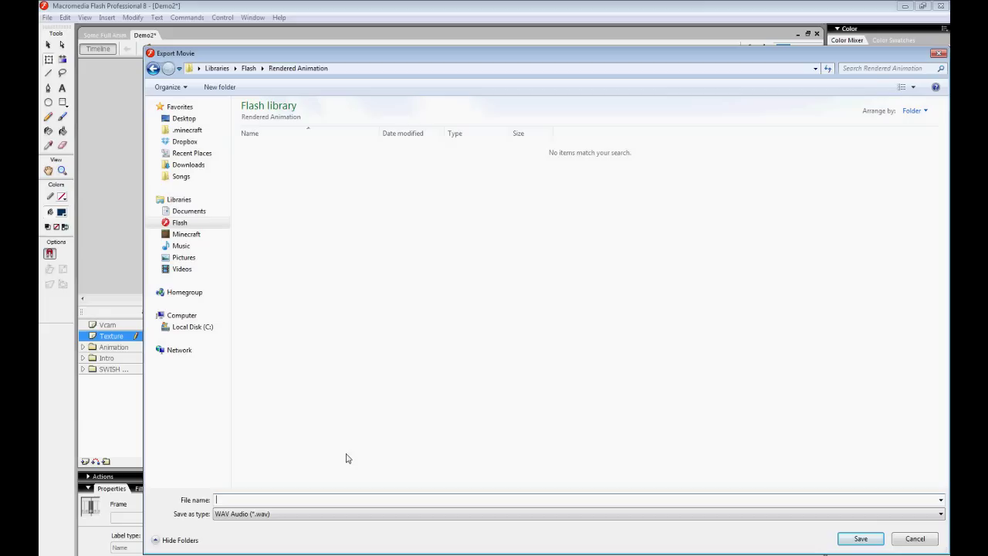
text(Audio Demo)
click(312, 514)
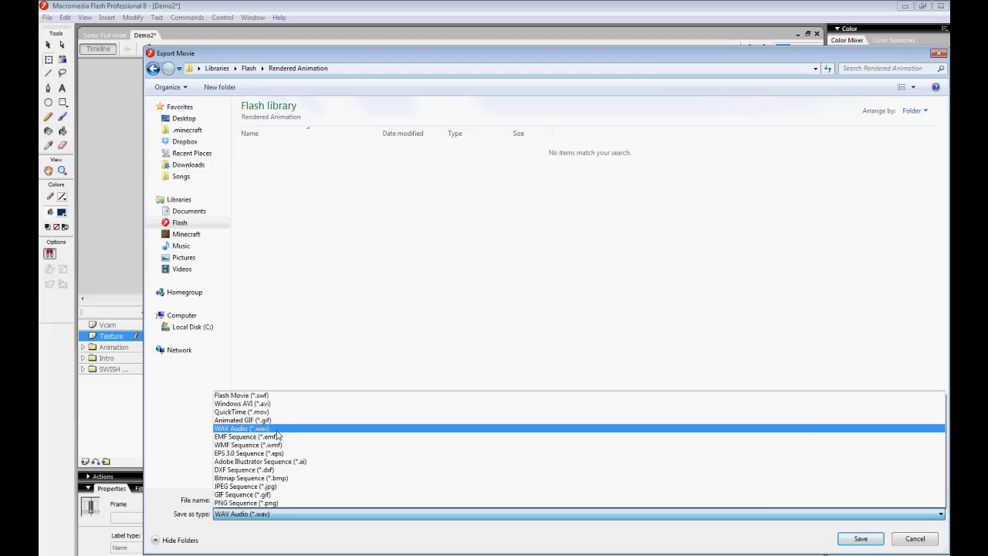
click(276, 429)
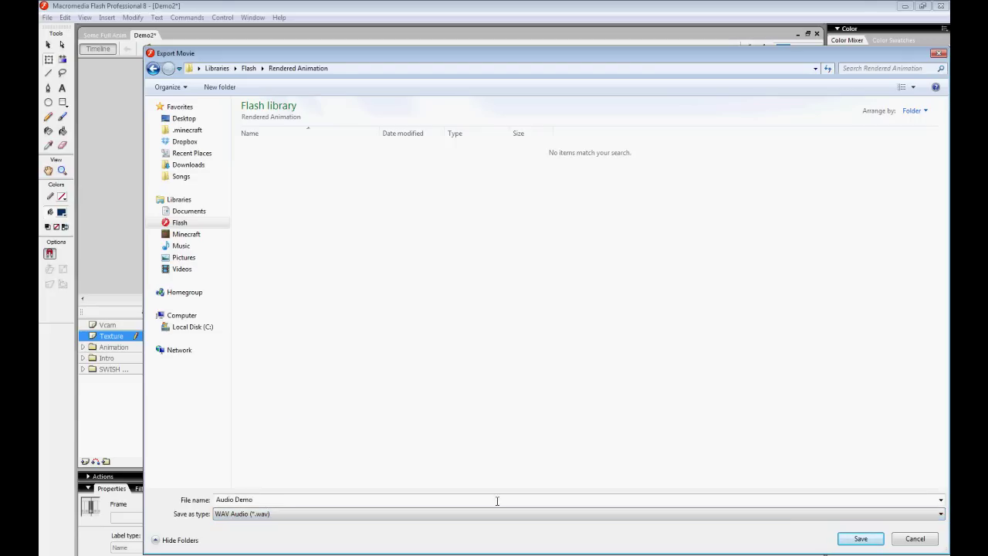
click(859, 538)
click(523, 269)
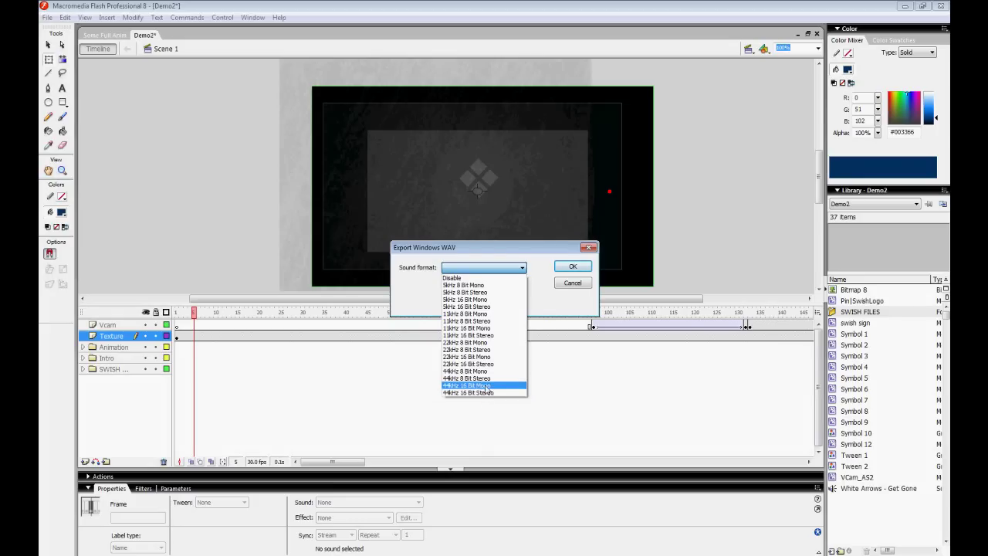
click(488, 392)
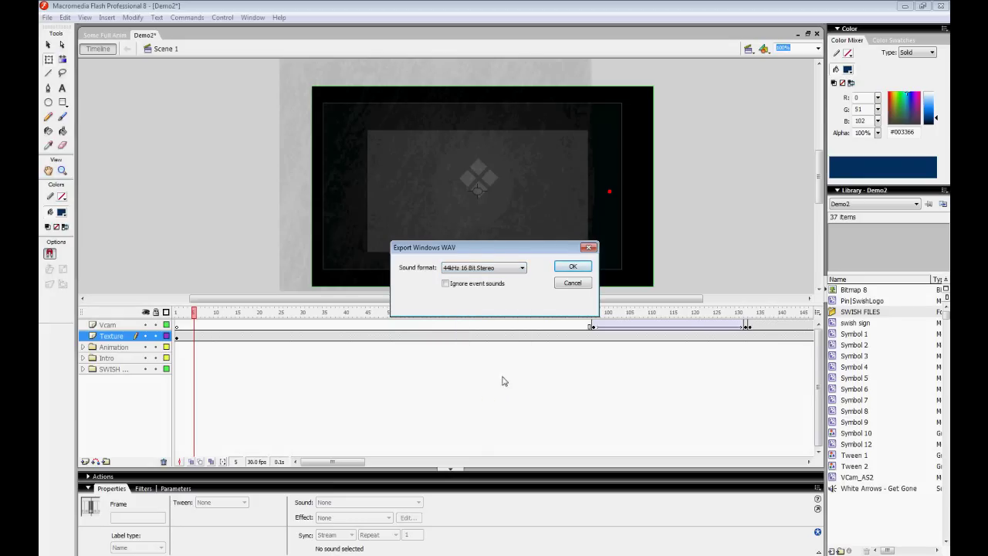
click(576, 271)
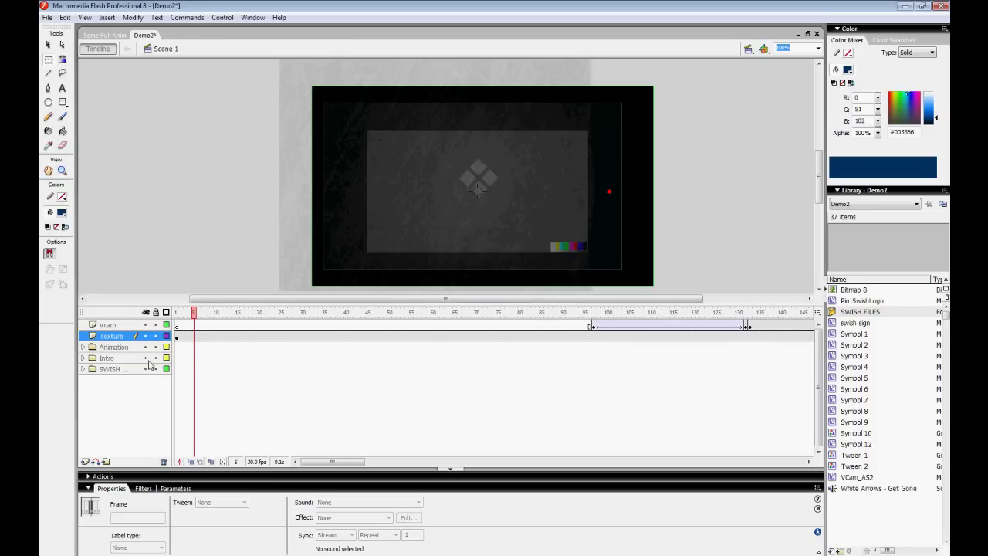
Expand the SWISH folder to check its sound layers and preview the logo animation from frame 1
click(83, 369)
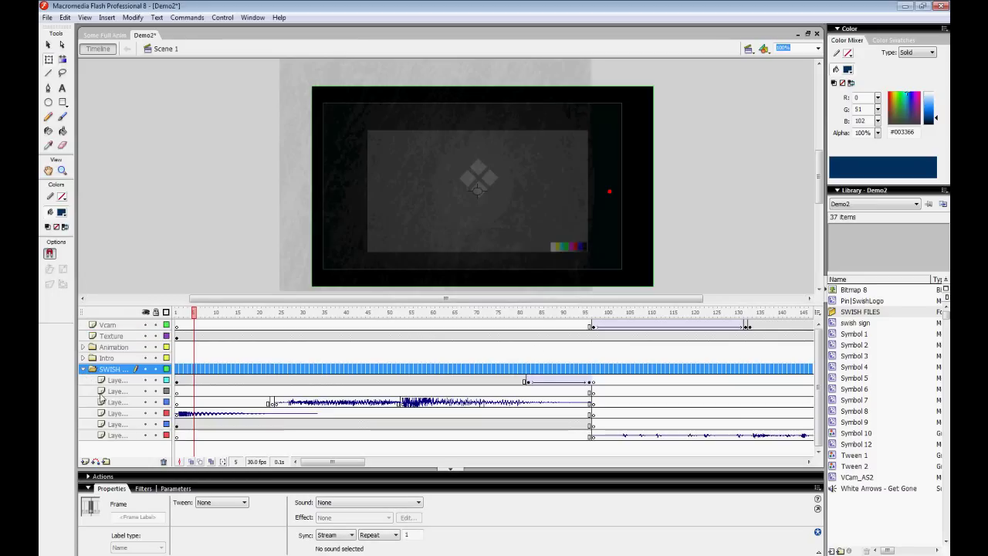
click(121, 435)
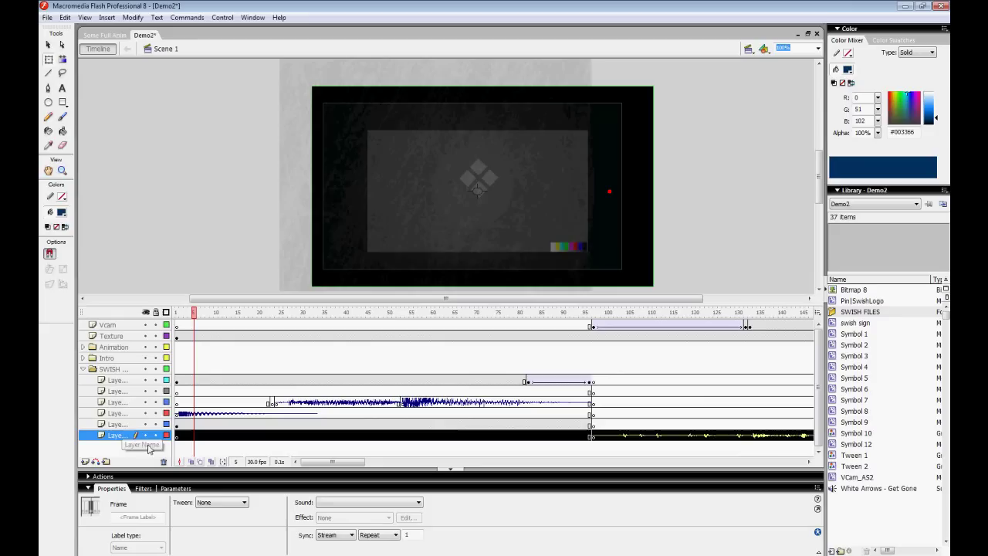
click(183, 315)
mouse_move(183, 315)
mouse_down()
mouse_move(375, 313)
mouse_move(177, 314)
mouse_up()
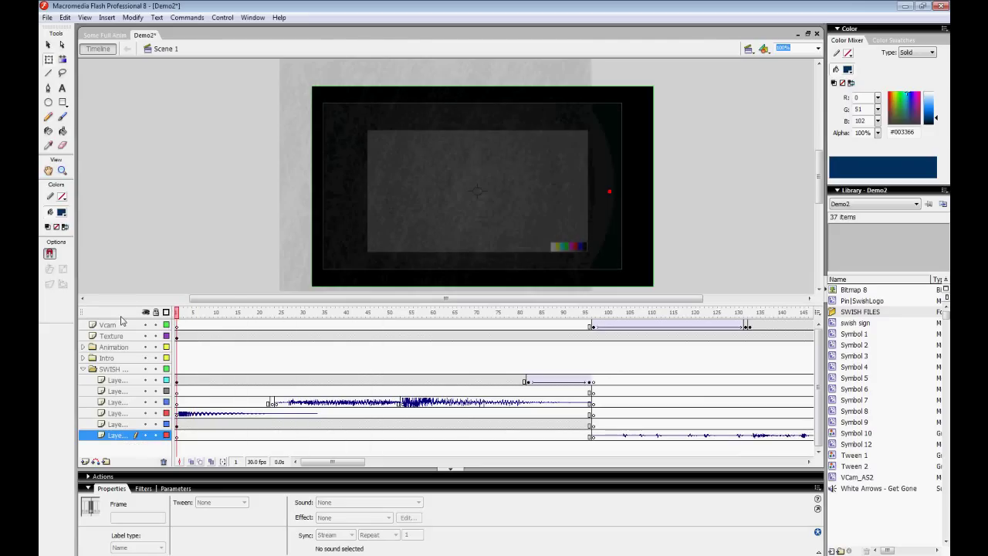
Set the frame rate back to 6 fps and run a test of the movie with Ctrl+Enter
double_click(257, 461)
double_click(462, 318)
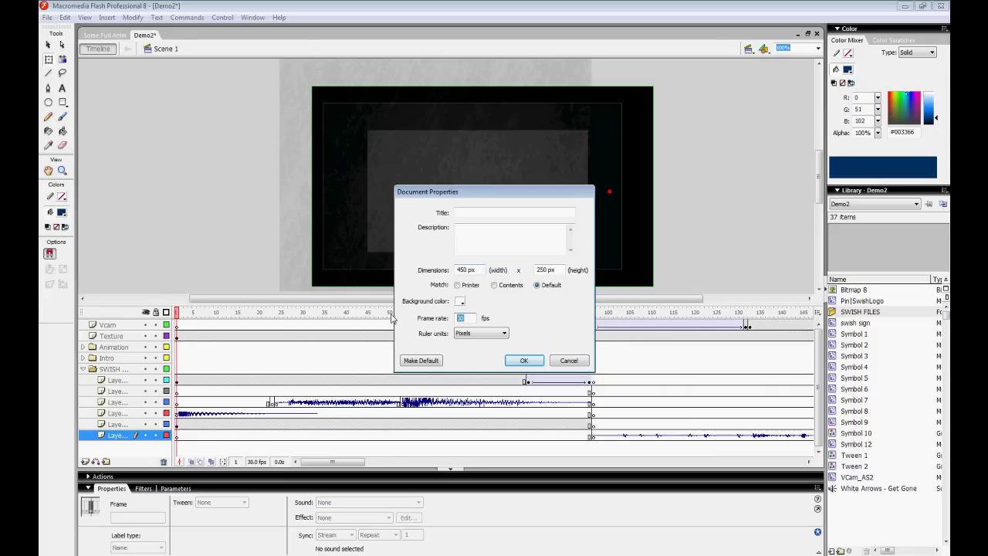
text(6)
key(Return)
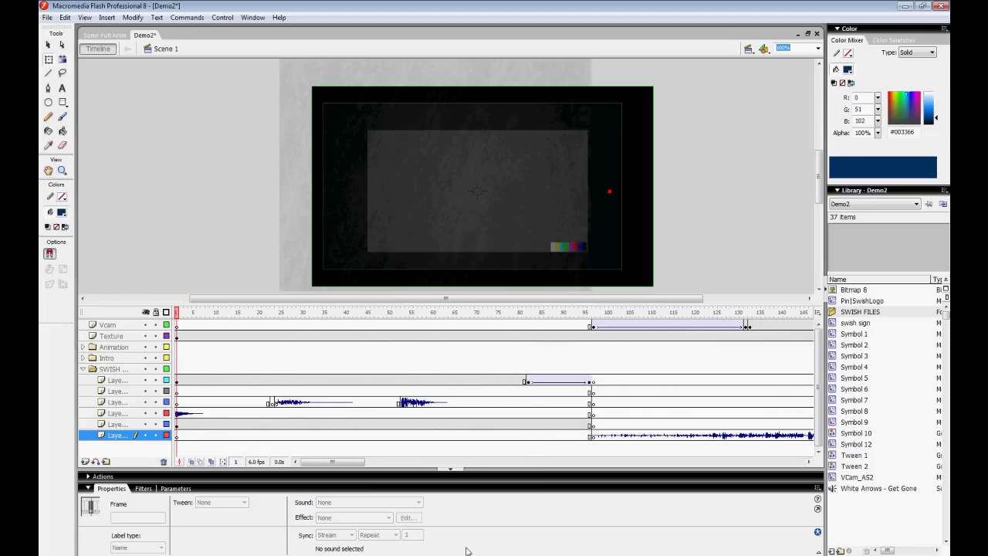
key(ctrl+Return)
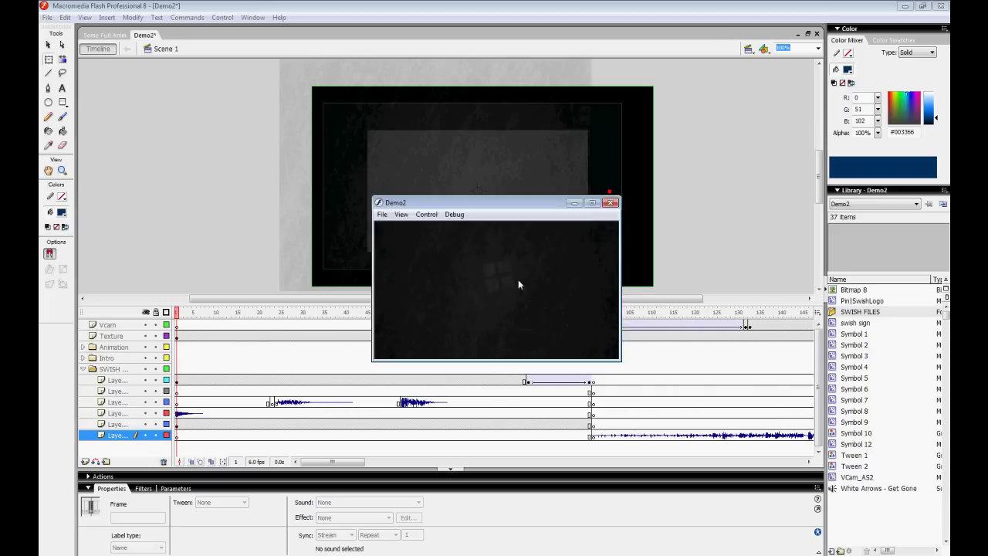
Rewind the Demo2 test movie to its start from the player's context menu
right_click(520, 278)
right_click(548, 325)
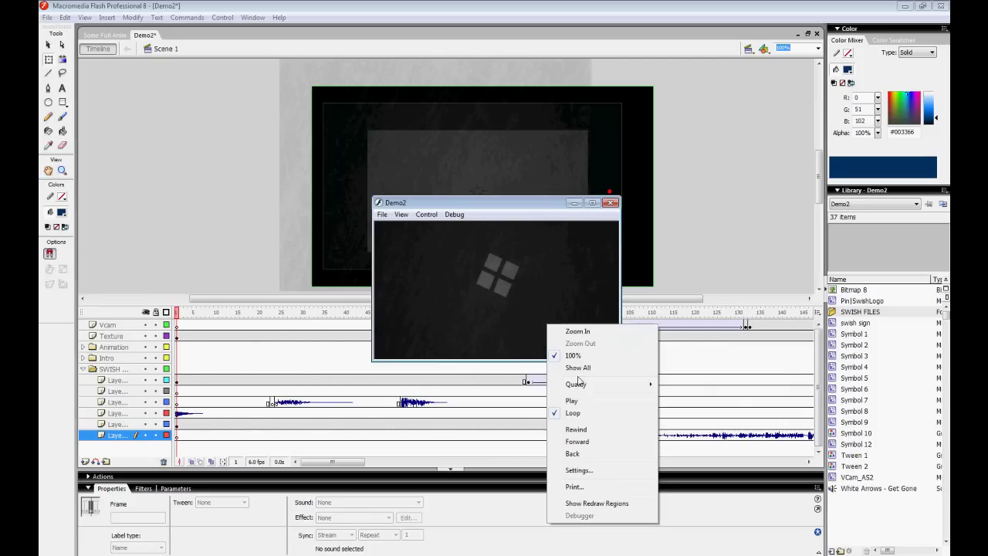
click(576, 429)
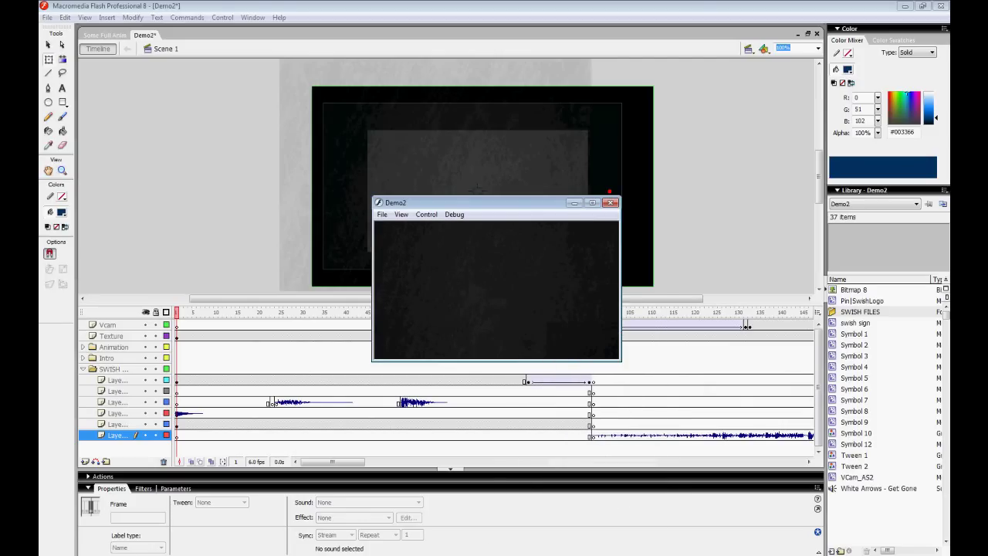
Launch Camtasia Recorder and fit its capture area around the player window at 447 × 247
right_click(484, 549)
click(476, 492)
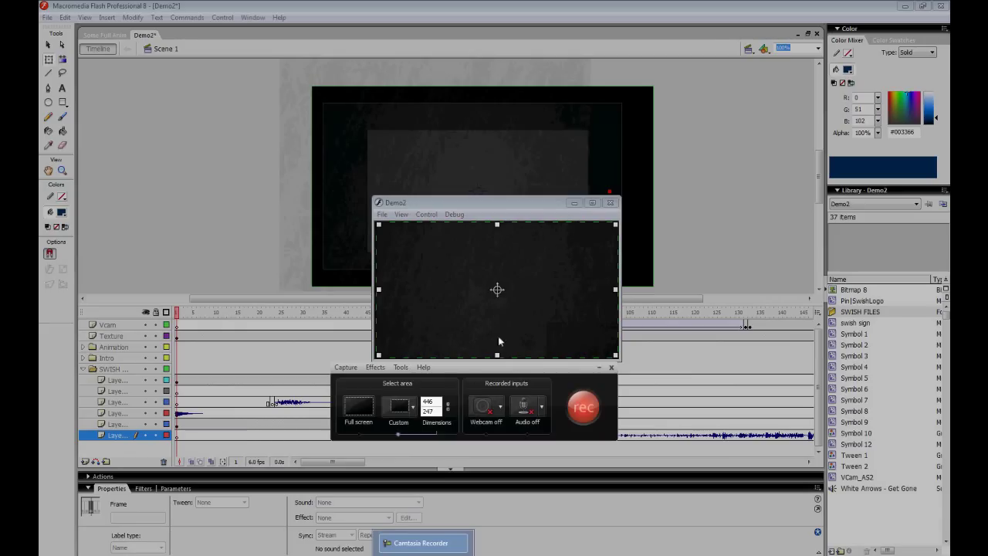
drag(379, 287, 378, 289)
drag(615, 290, 614, 290)
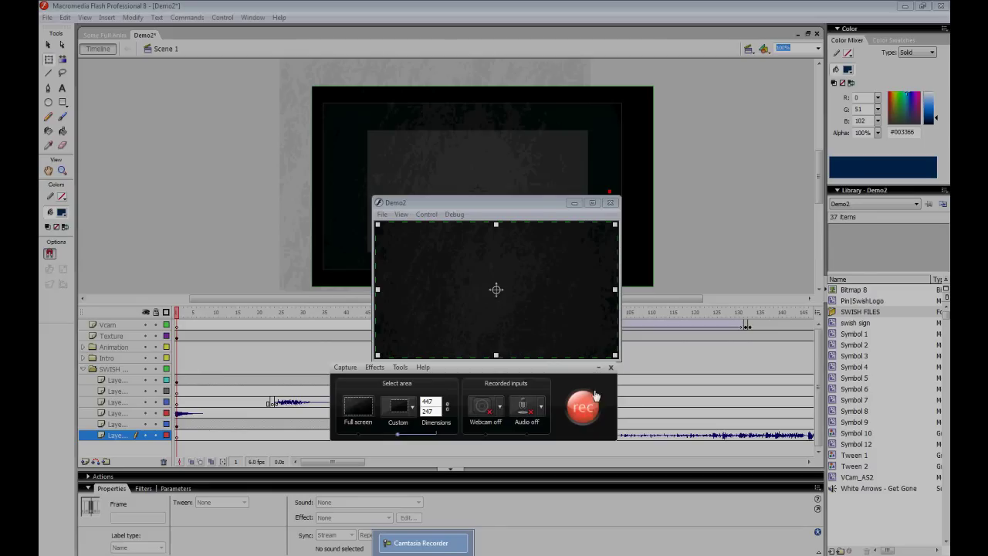
Record the Demo2 test movie playing in the capture area, then stop the 1:26 recording with F10
click(584, 406)
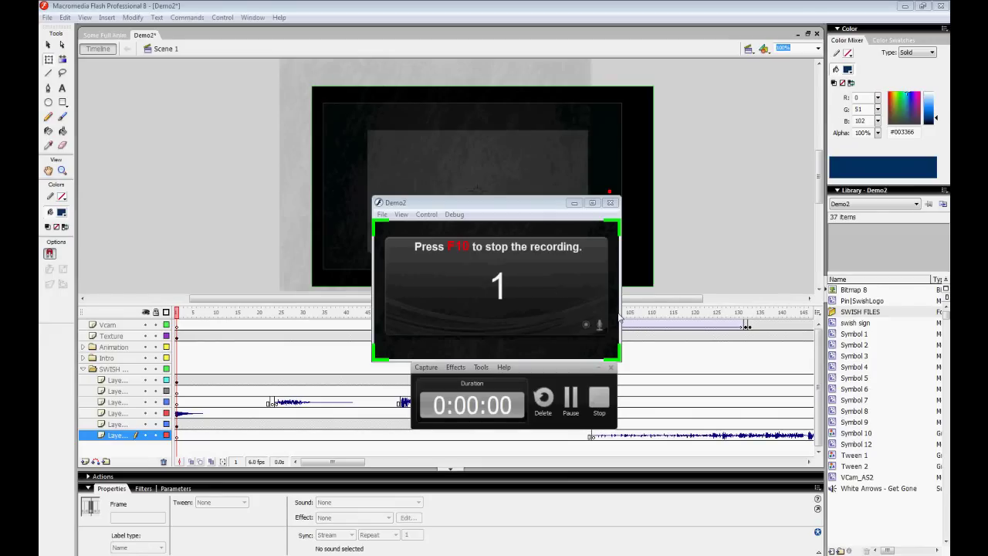
right_click(619, 315)
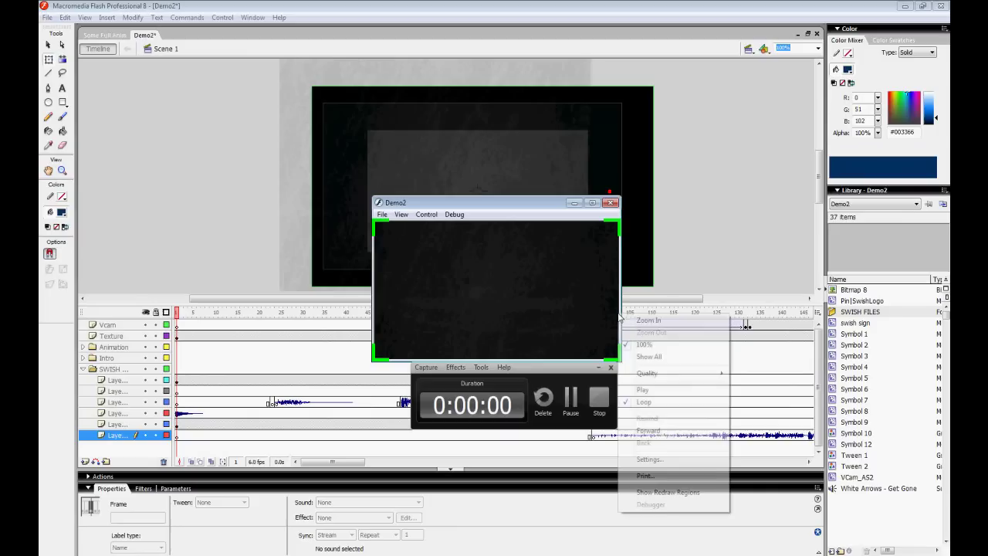
click(651, 393)
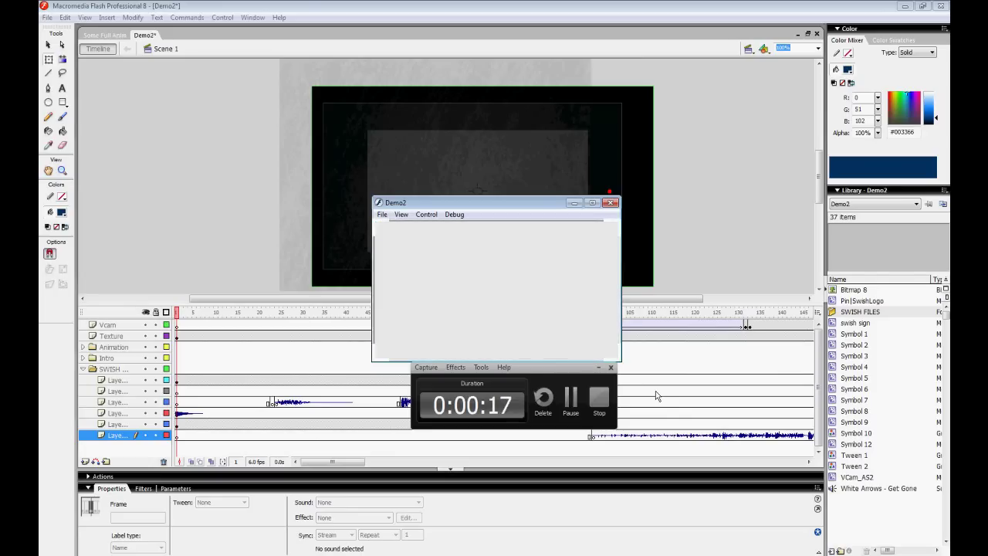
key(F10)
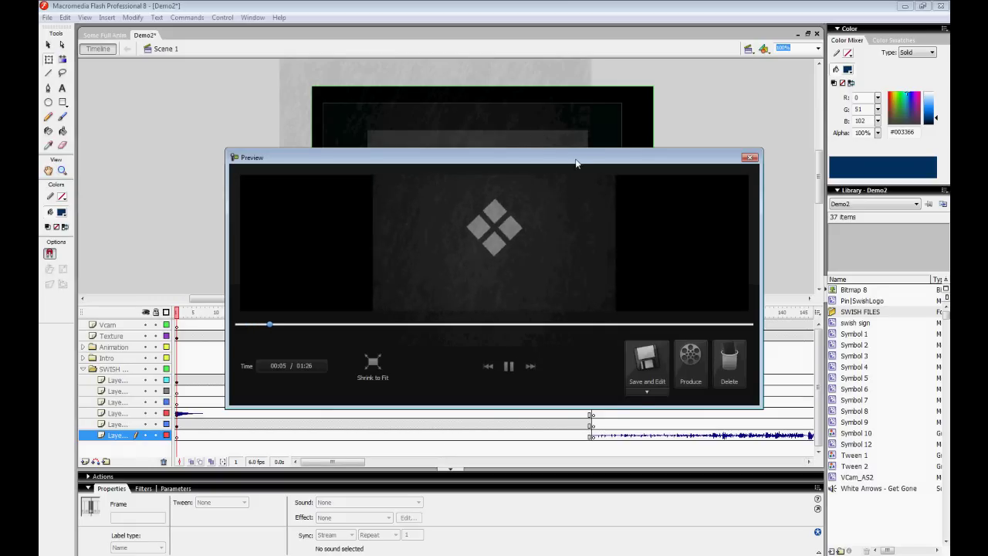
Close the Demo2 player and save the recording as Demo2 for editing in Camtasia Studio
drag(576, 162, 589, 265)
click(763, 260)
click(609, 202)
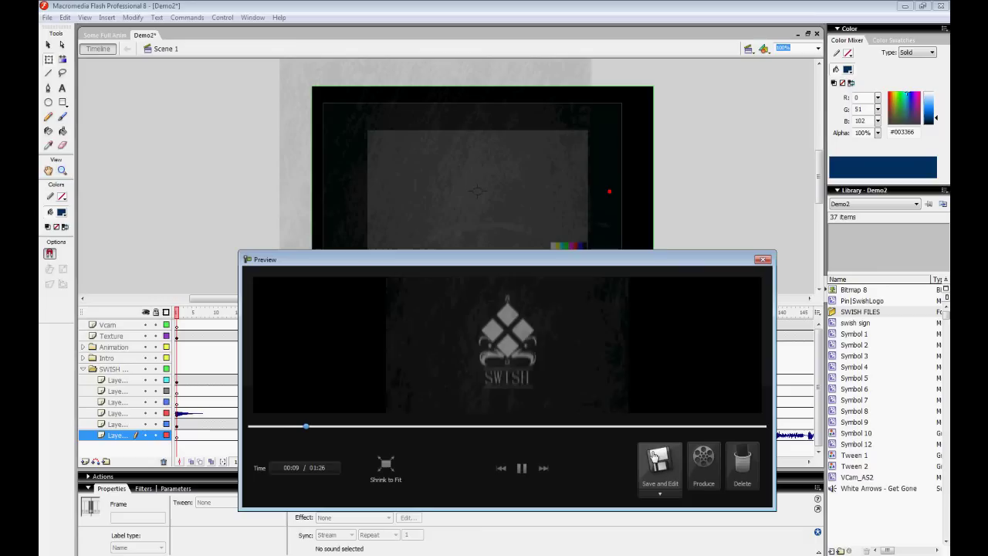
click(663, 463)
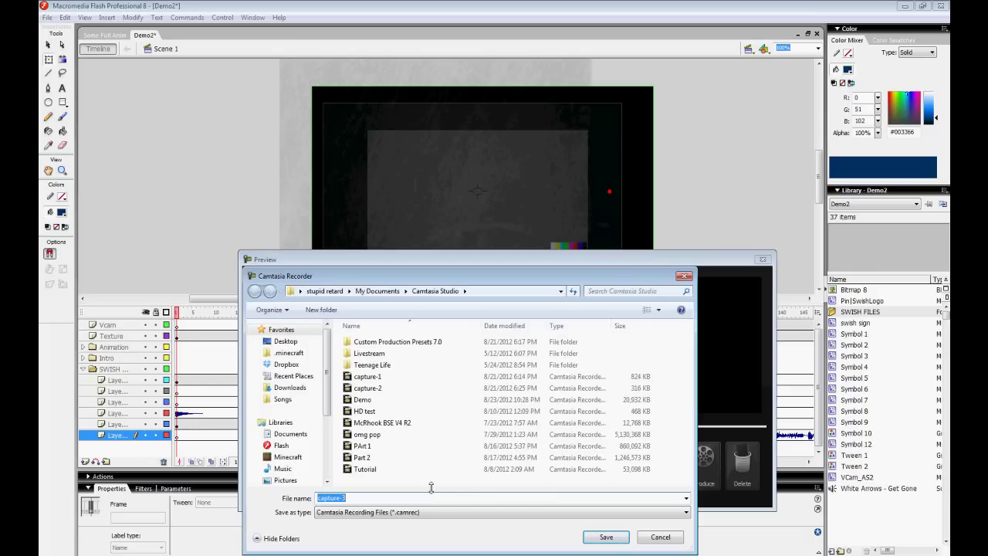
text(Demo)
key(Return)
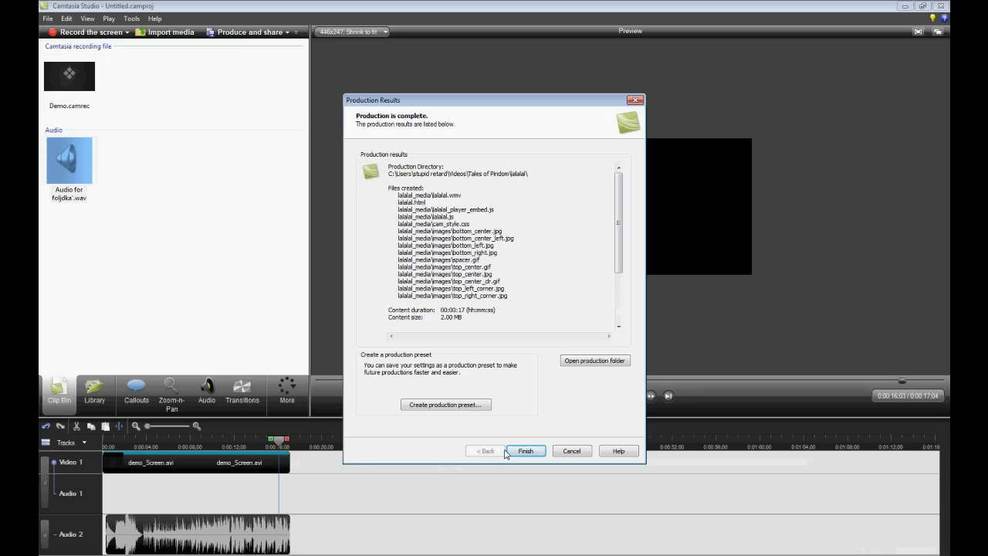
Dismiss the production summary and remove the old video and audio clips from the timeline
click(524, 450)
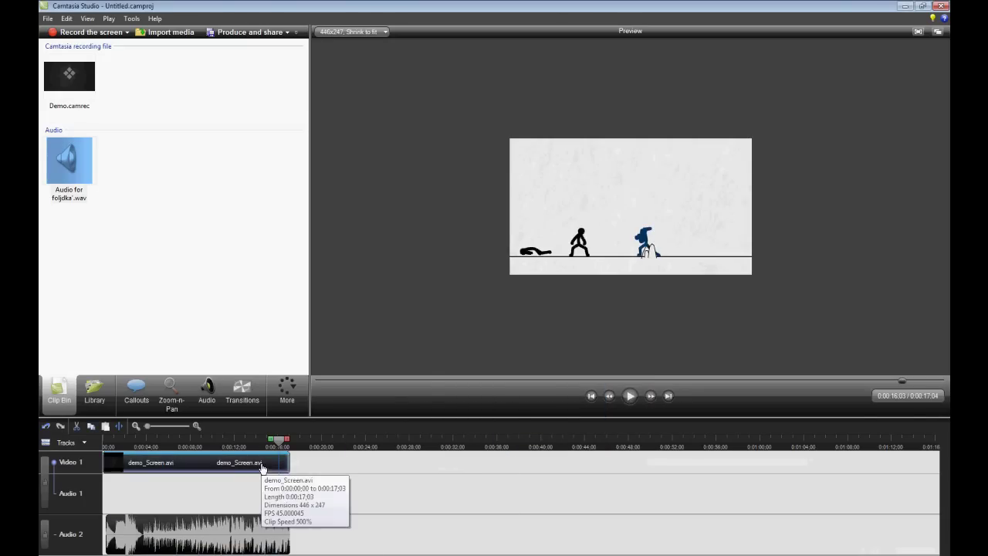
right_click(263, 463)
click(309, 402)
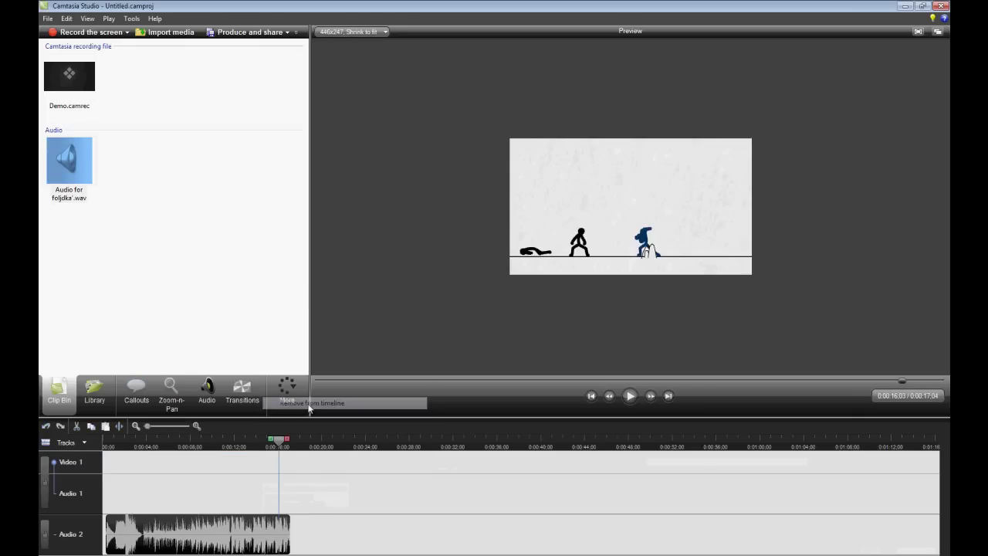
right_click(248, 532)
click(316, 470)
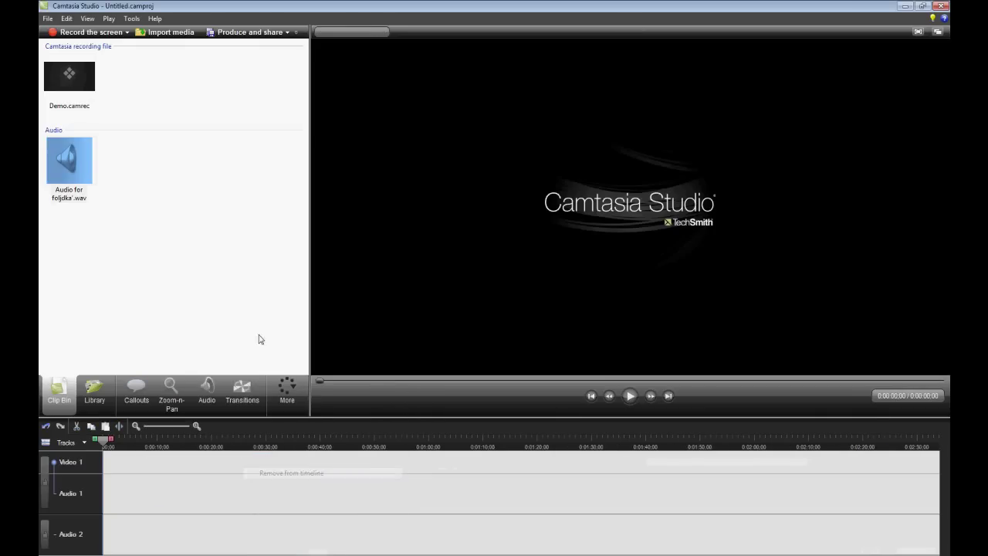
Import Demo2 from the Camtasia Studio folder and place it on the Video 1 track
click(165, 32)
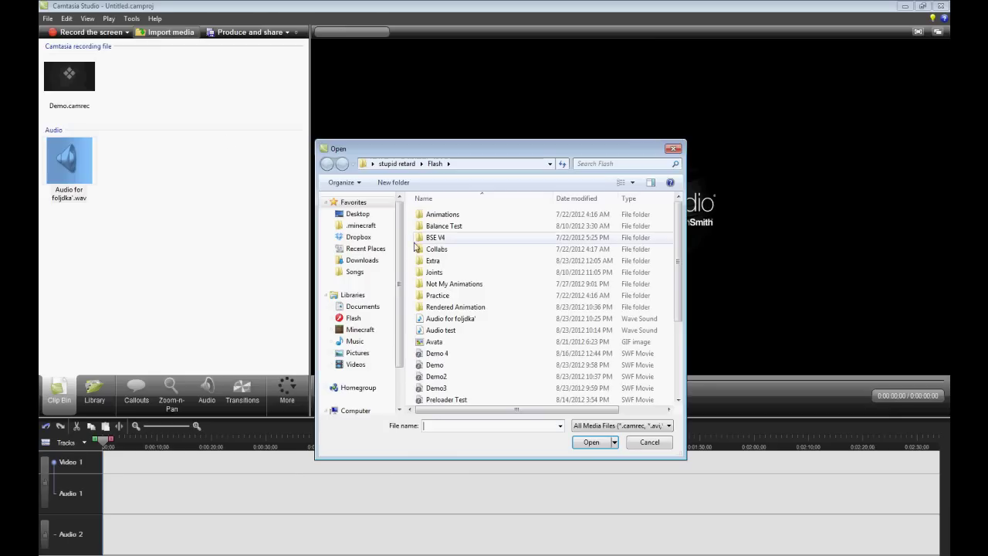
click(368, 311)
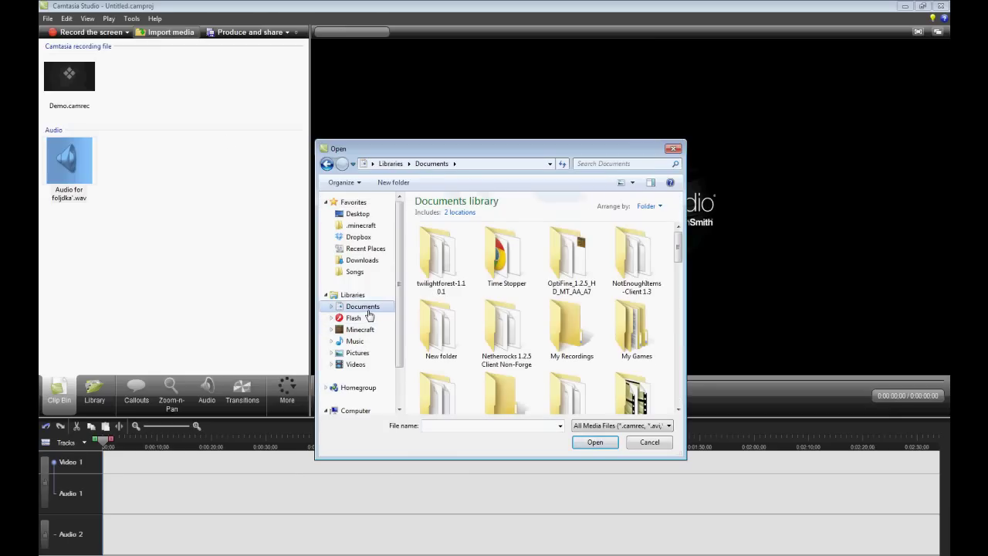
double_click(626, 397)
scroll(610, 340, down, 3)
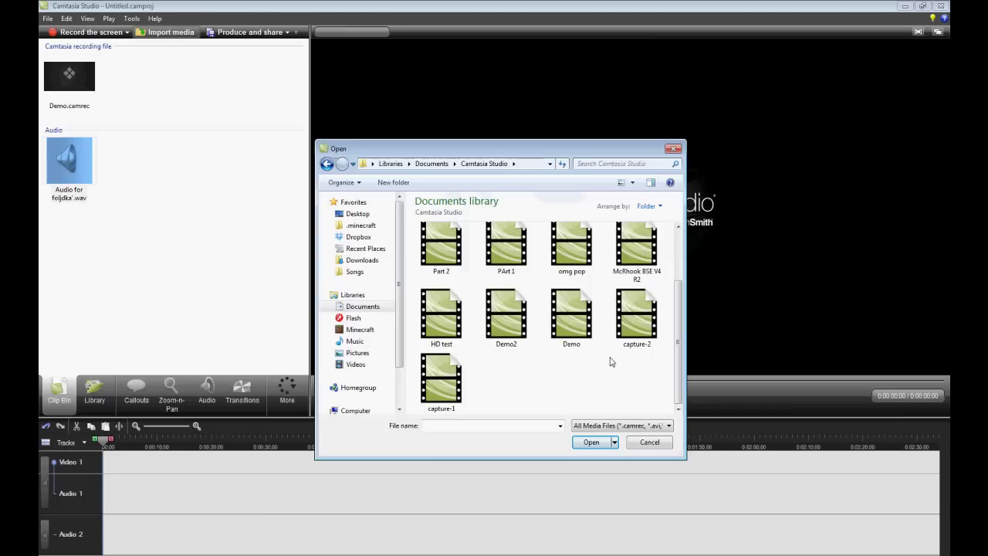
double_click(507, 318)
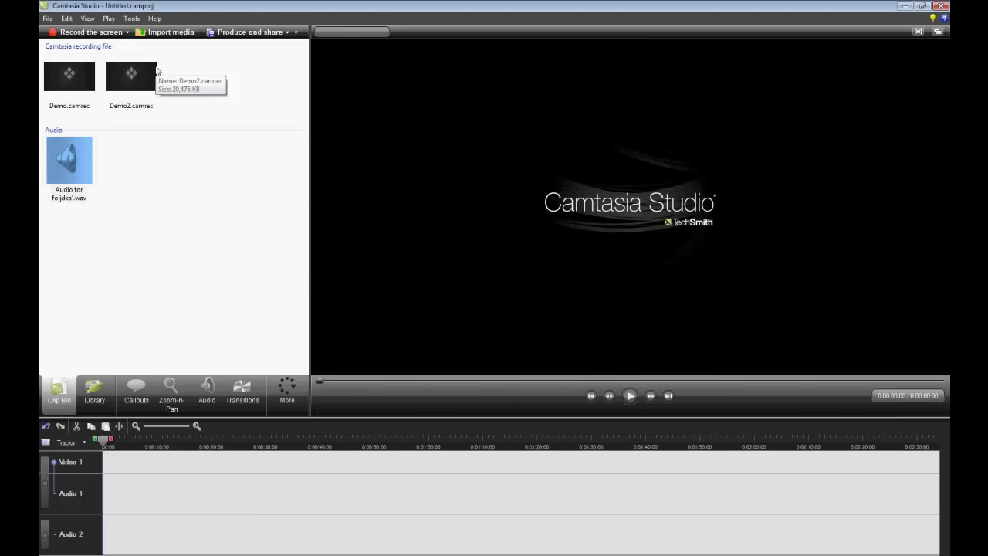
drag(143, 74, 159, 239)
drag(122, 425, 111, 475)
Remove all zoom keyframes from the Demo2 clip and scrub to about nine seconds
right_click(112, 479)
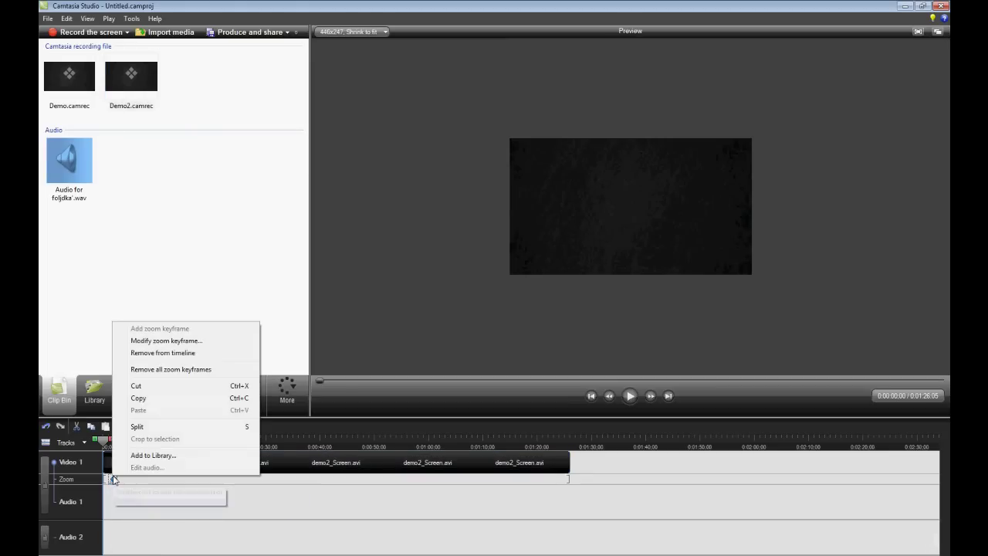
click(171, 370)
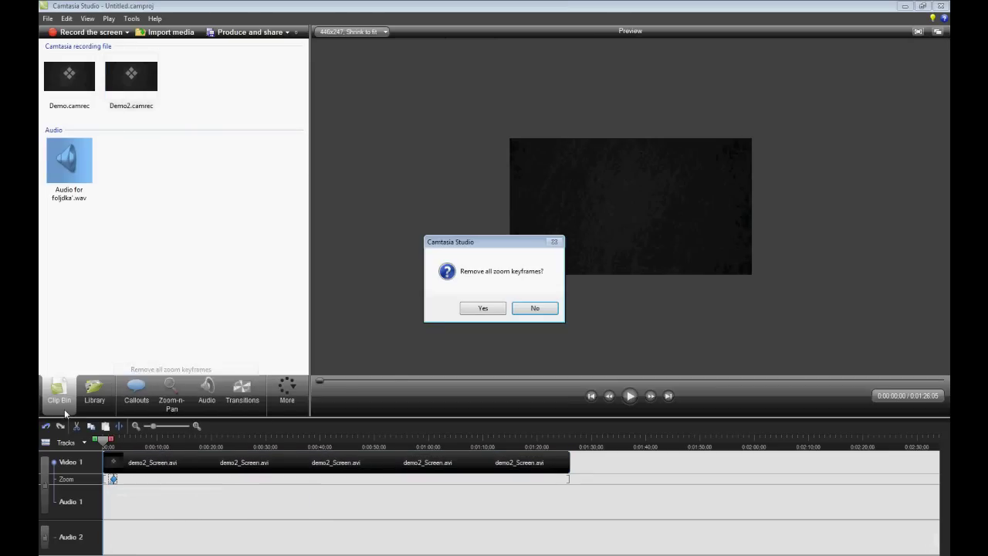
click(482, 308)
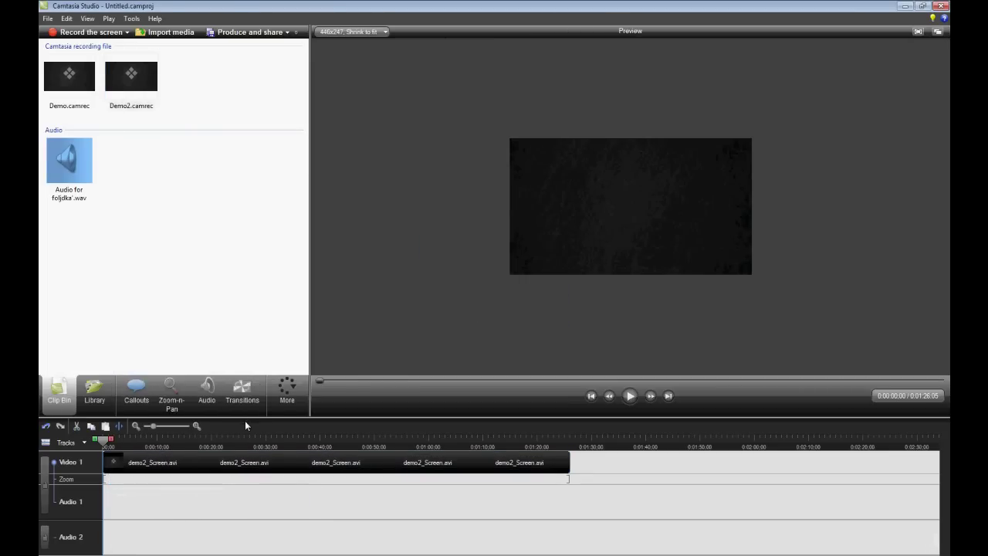
mouse_move(106, 443)
mouse_down()
mouse_move(527, 423)
mouse_move(570, 438)
mouse_up()
Delete the tiny trailing piece of demo2_Screen.avi so the clip ends at 0:01:26;00
click(197, 427)
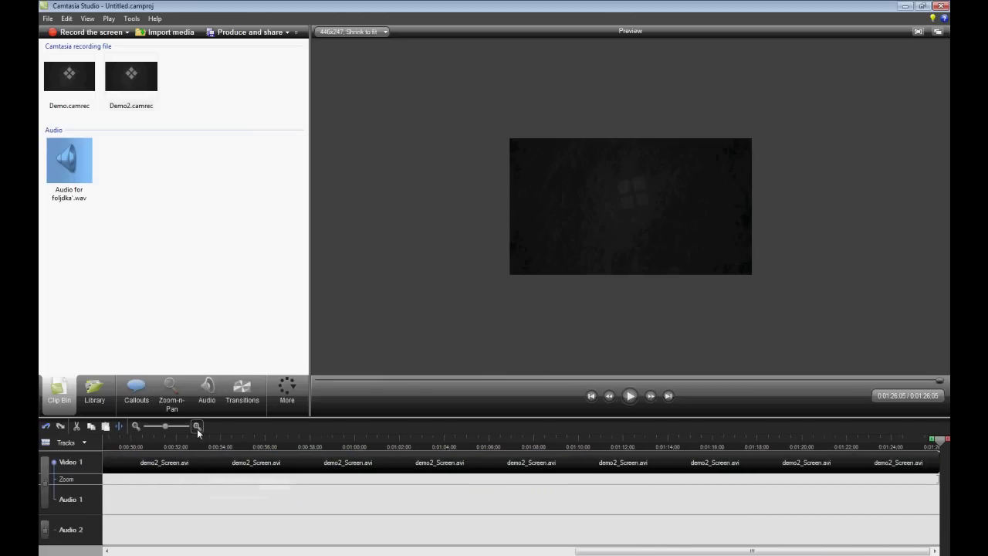
click(196, 426)
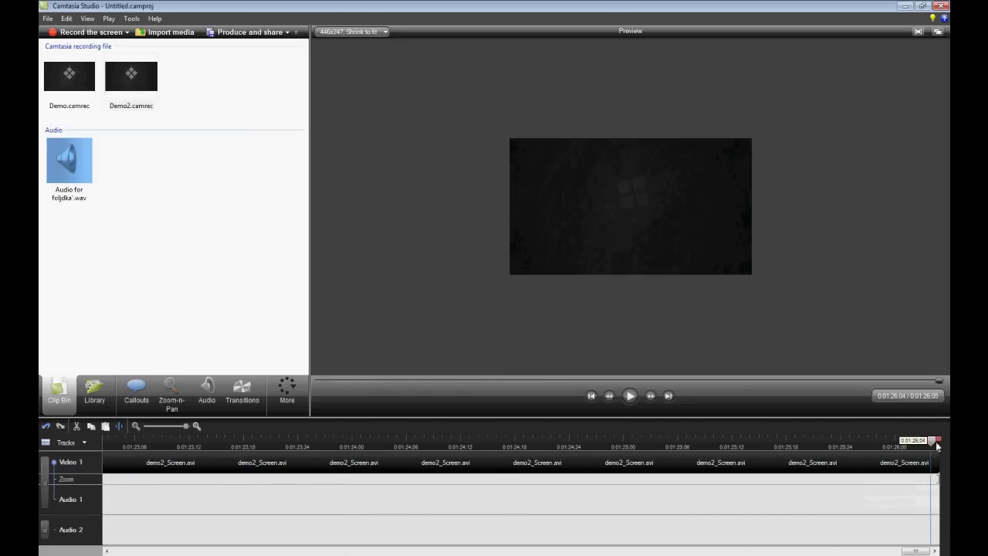
drag(929, 443, 897, 438)
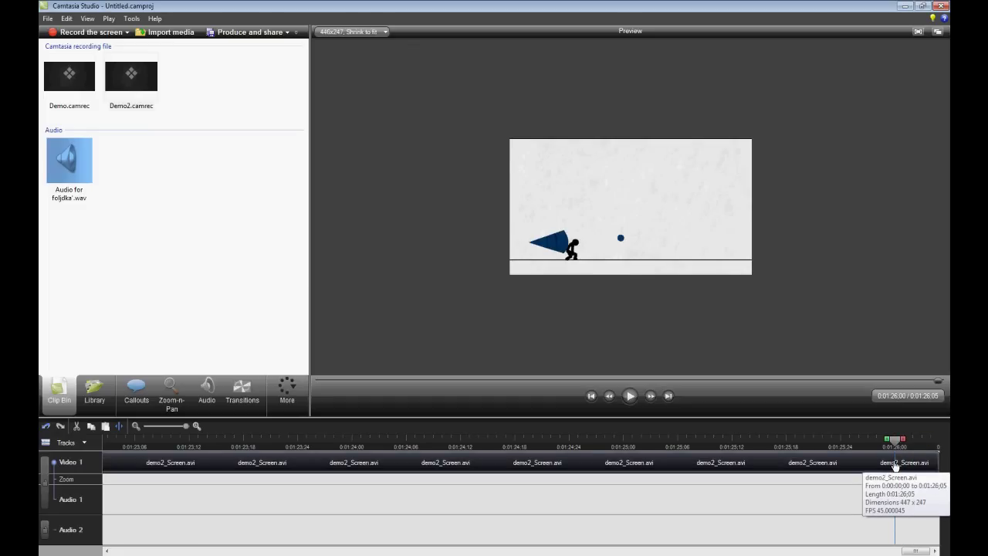
right_click(896, 463)
click(899, 463)
right_click(913, 469)
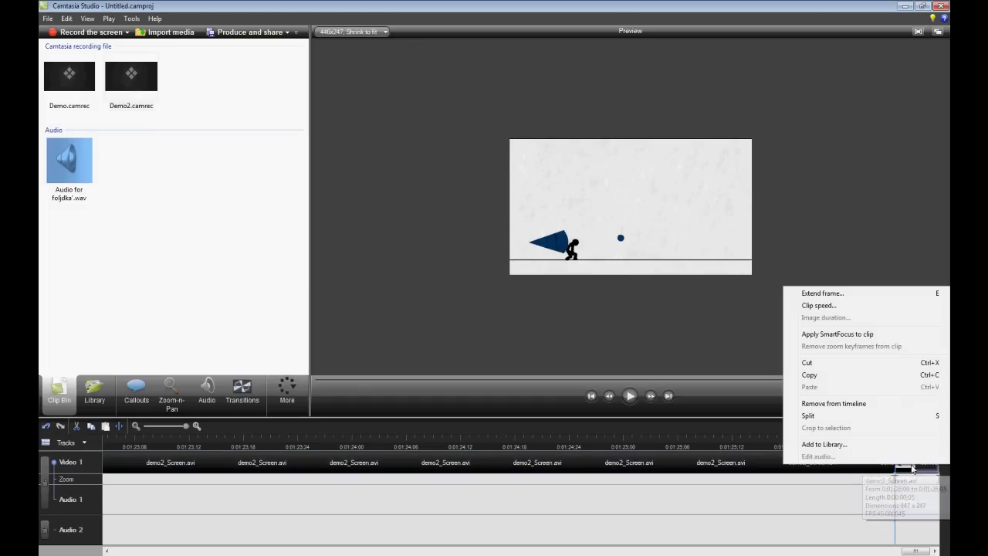
click(878, 404)
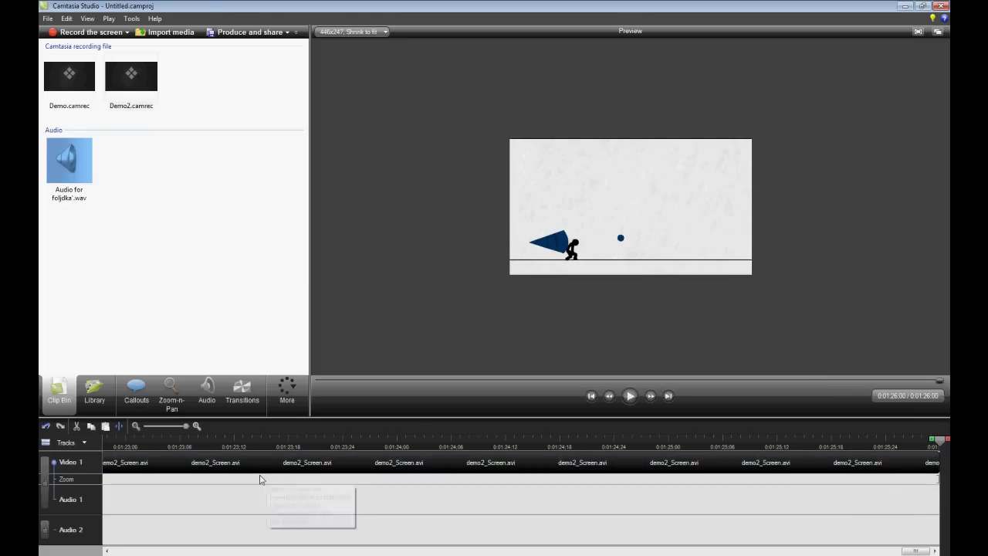
key(F10)
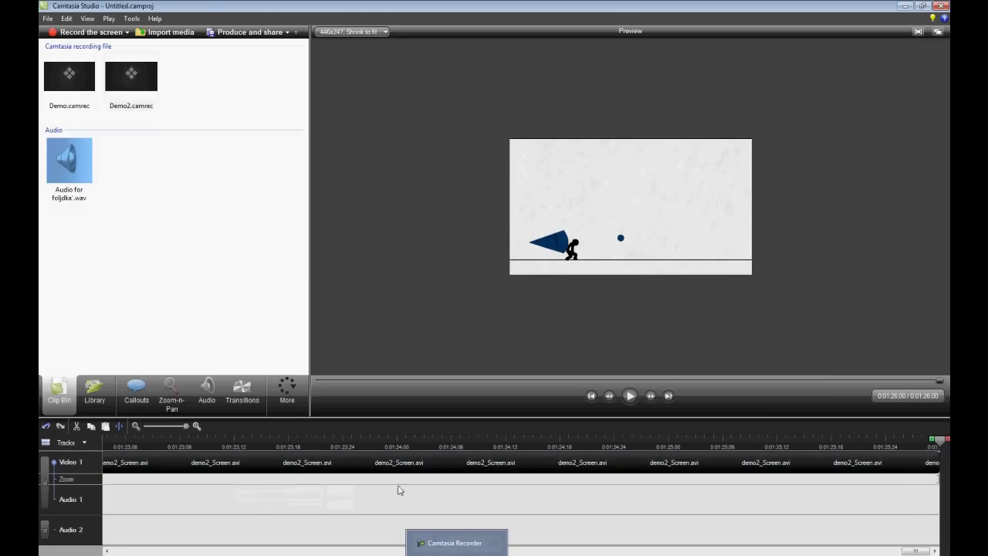
click(135, 426)
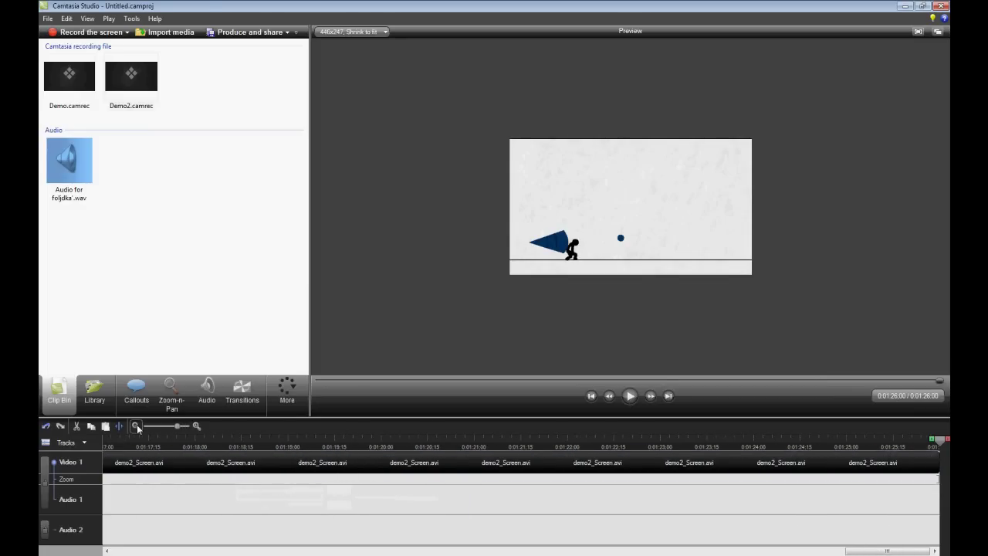
click(135, 426)
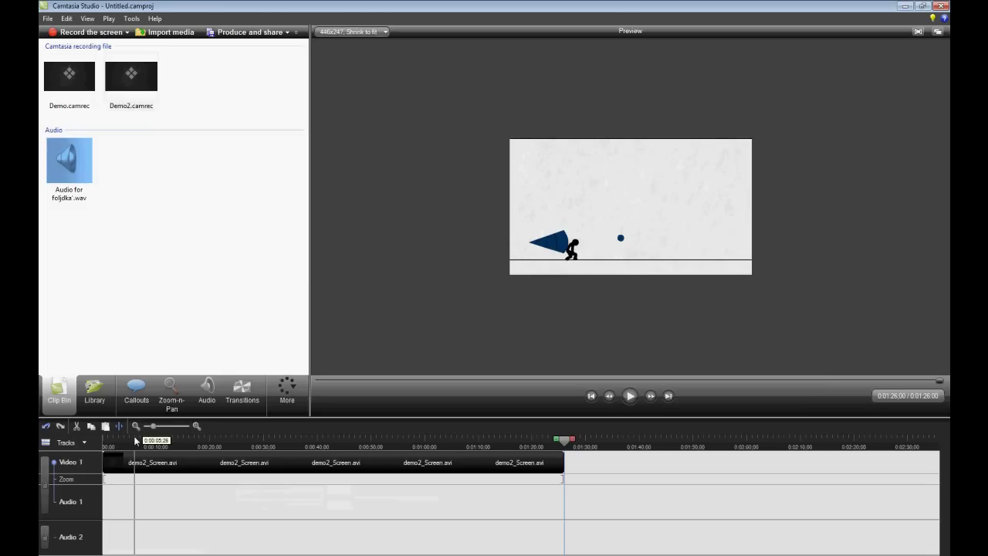
Speed the Demo2 clip up to 500%, shortening it to 0:00:17;06
right_click(280, 462)
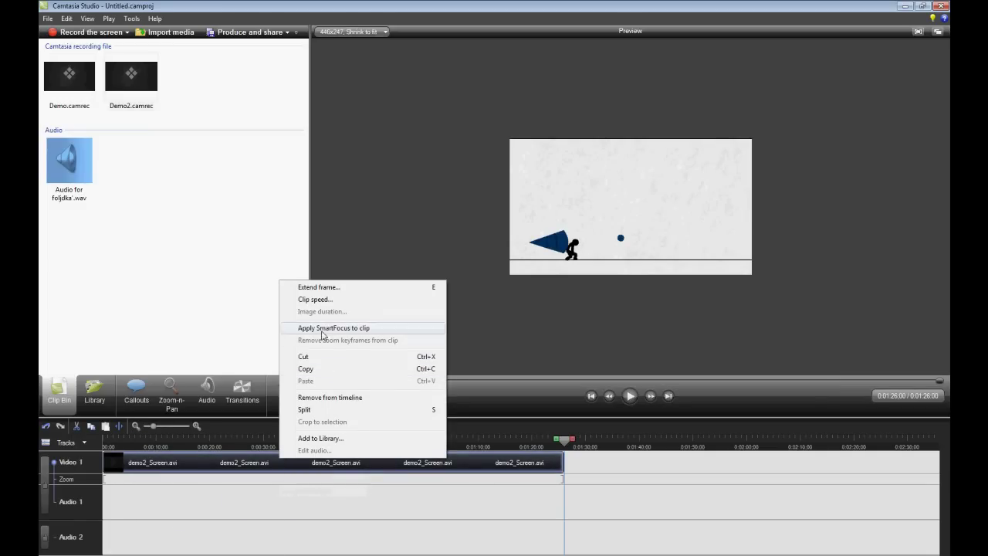
click(320, 305)
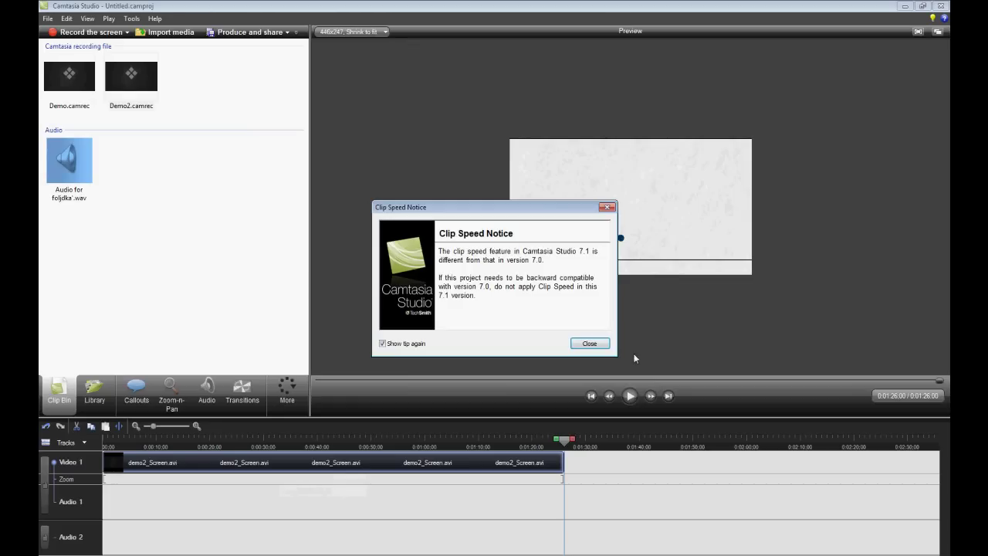
click(590, 343)
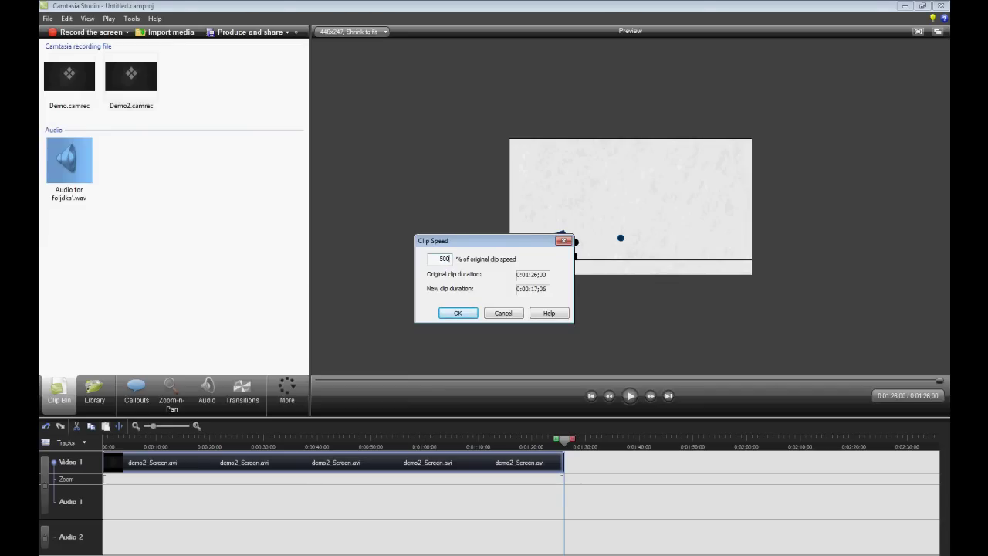
key(Return)
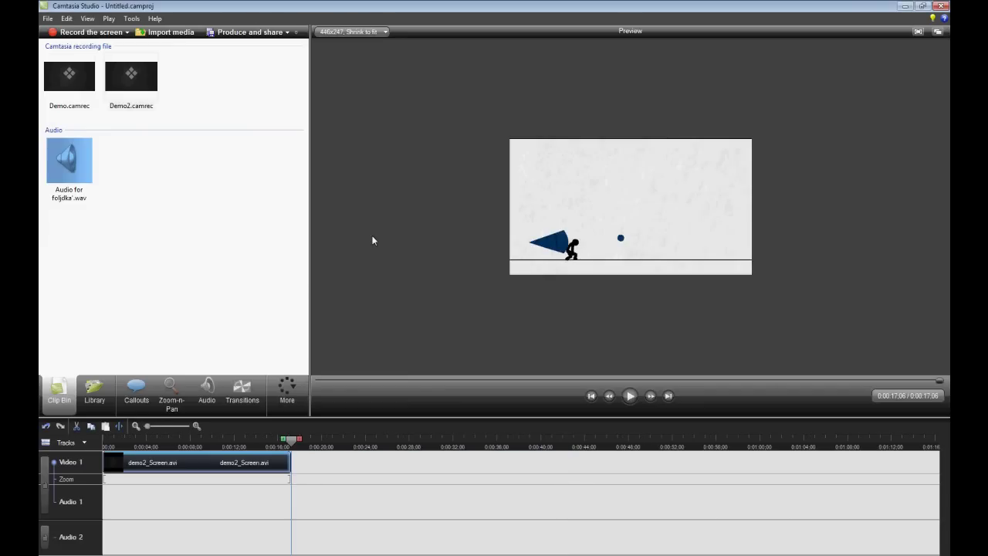
Move the playhead back to 0:00:00;00 at the start of the timeline
click(288, 465)
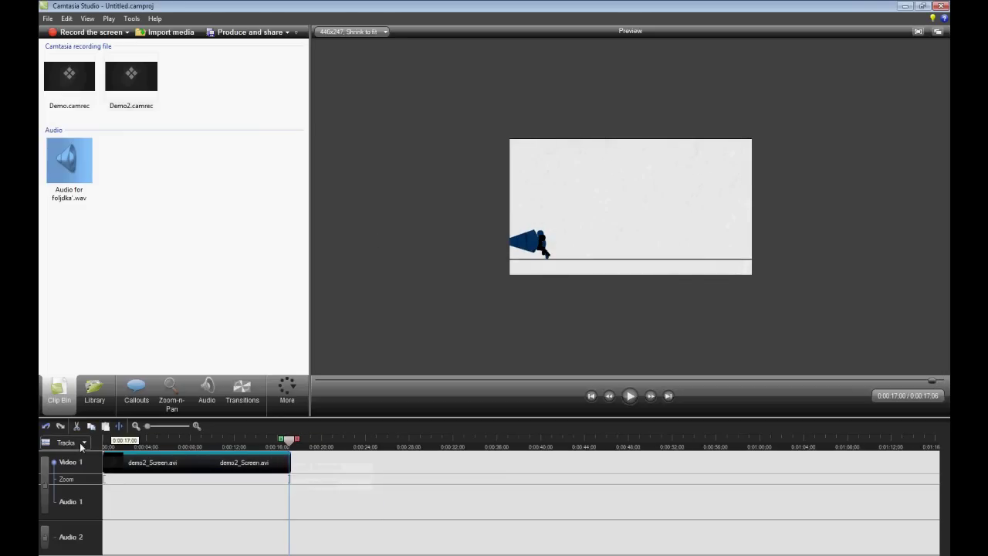
click(128, 441)
drag(131, 445, 103, 443)
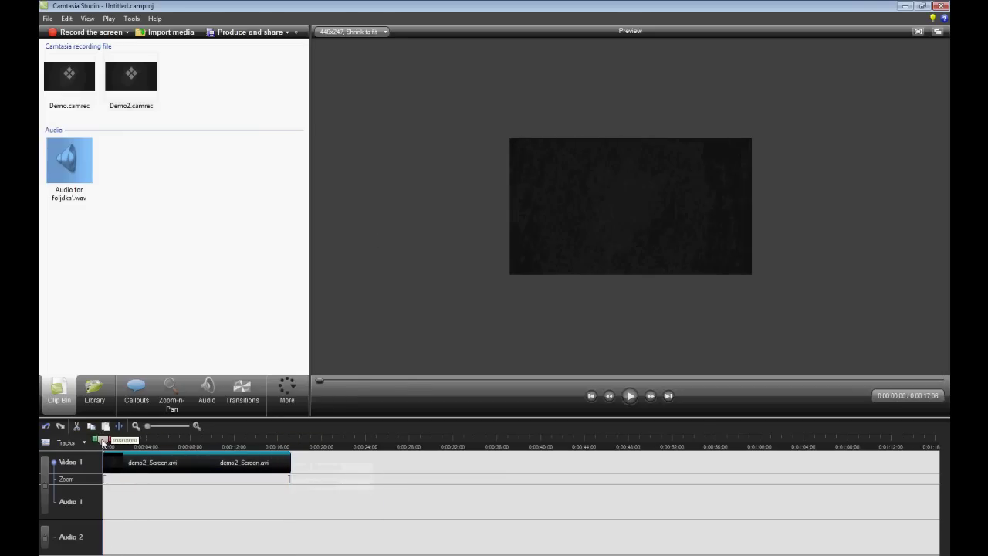
Play and pause the preview, then import Audio Demo.wav from Flash > Rendered Animation
click(628, 396)
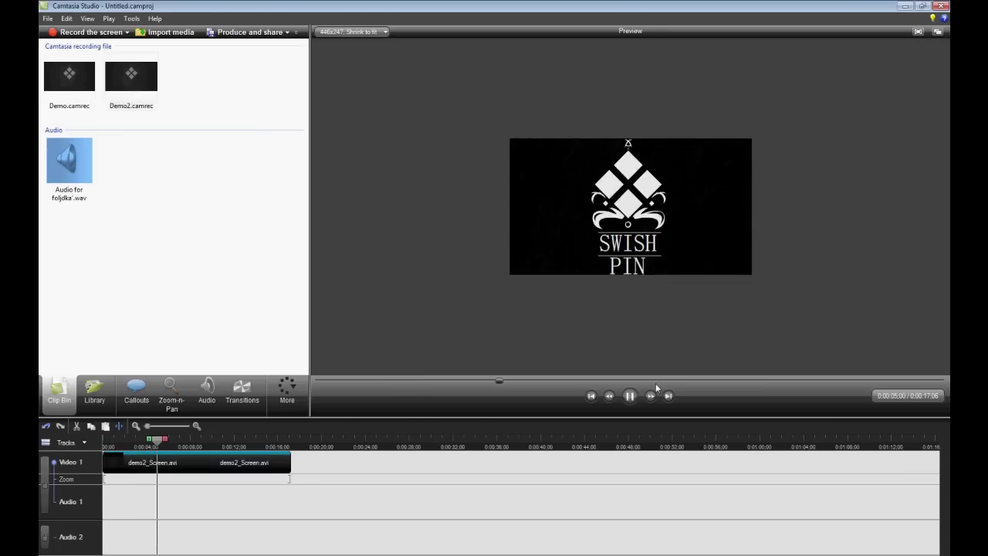
click(637, 398)
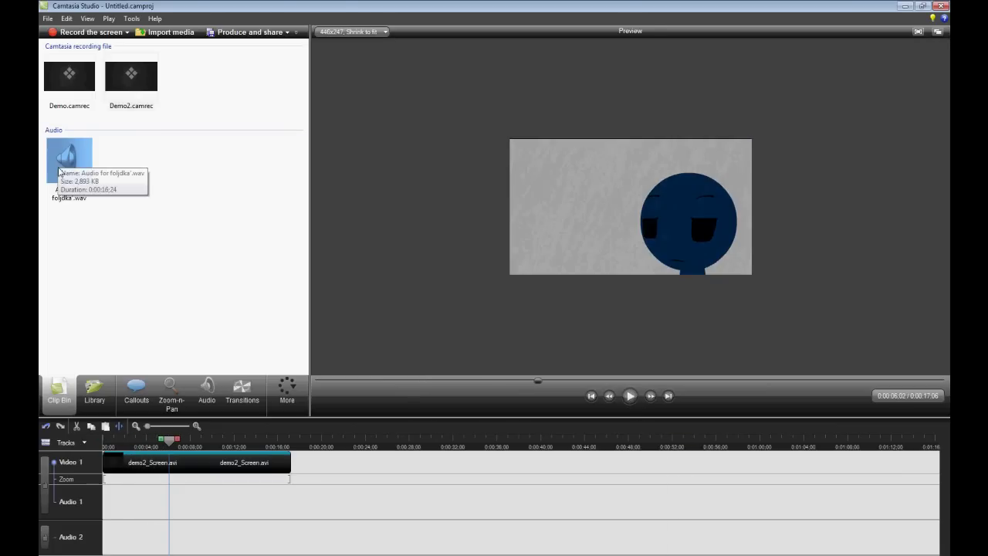
click(158, 33)
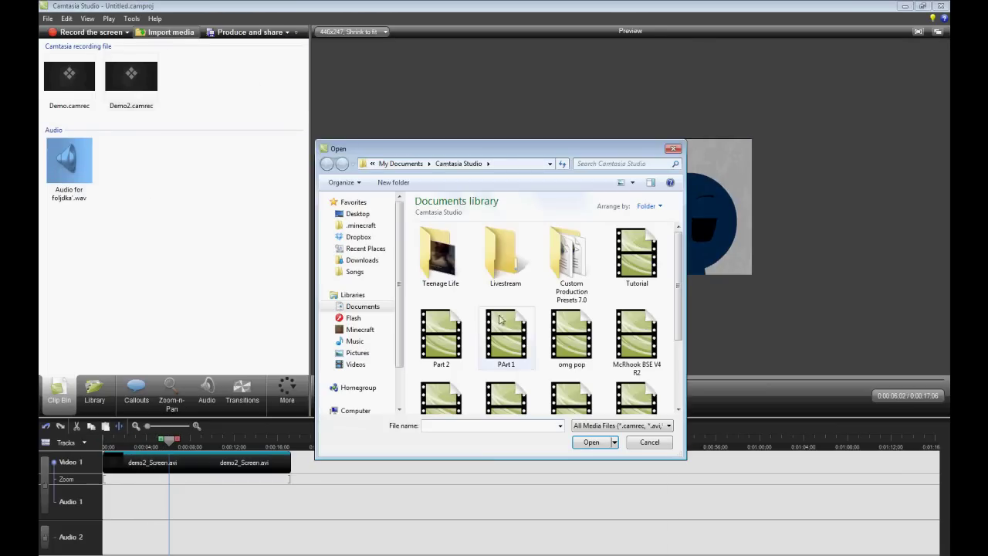
click(352, 319)
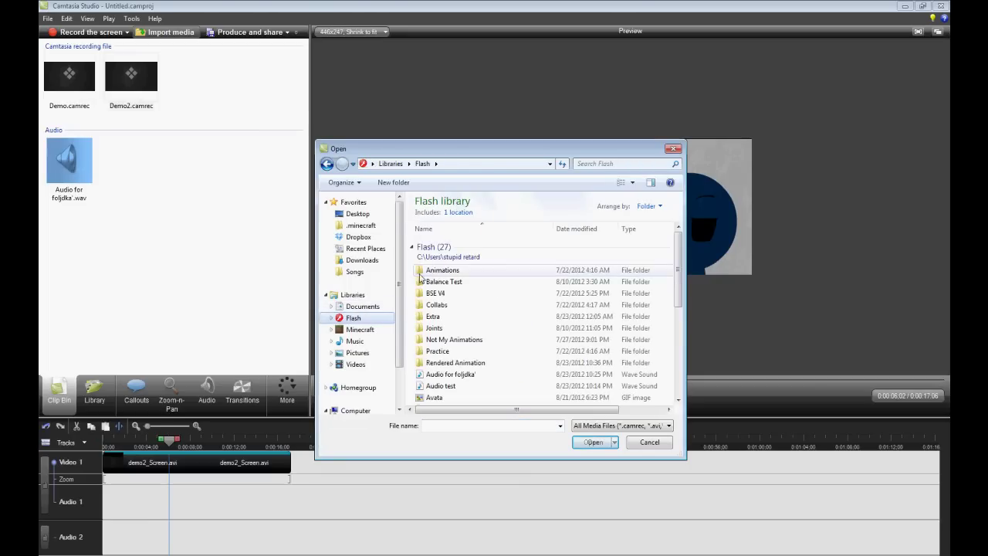
double_click(446, 362)
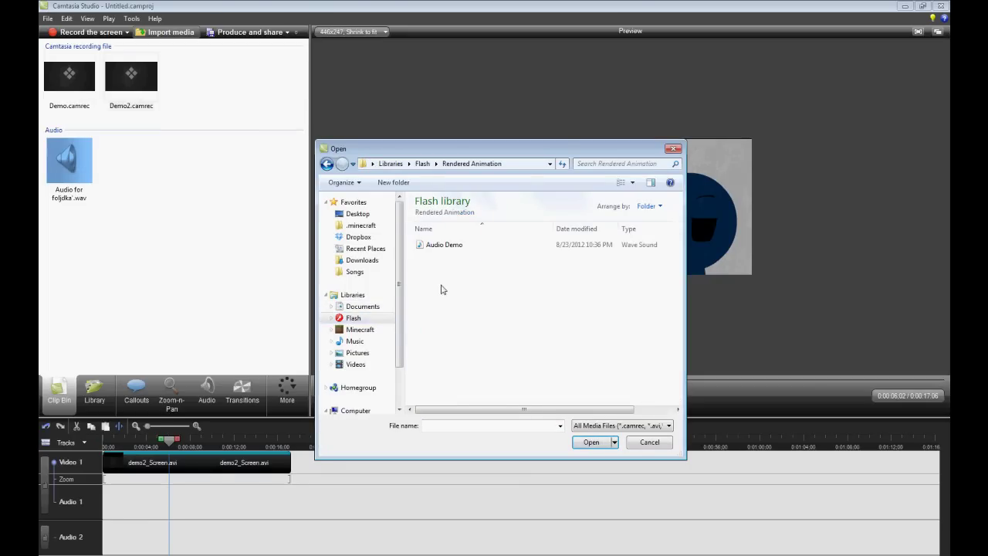
double_click(449, 242)
Place Audio Demo.wav on the Audio 2 track and scrub to about sixteen seconds
drag(64, 158, 63, 203)
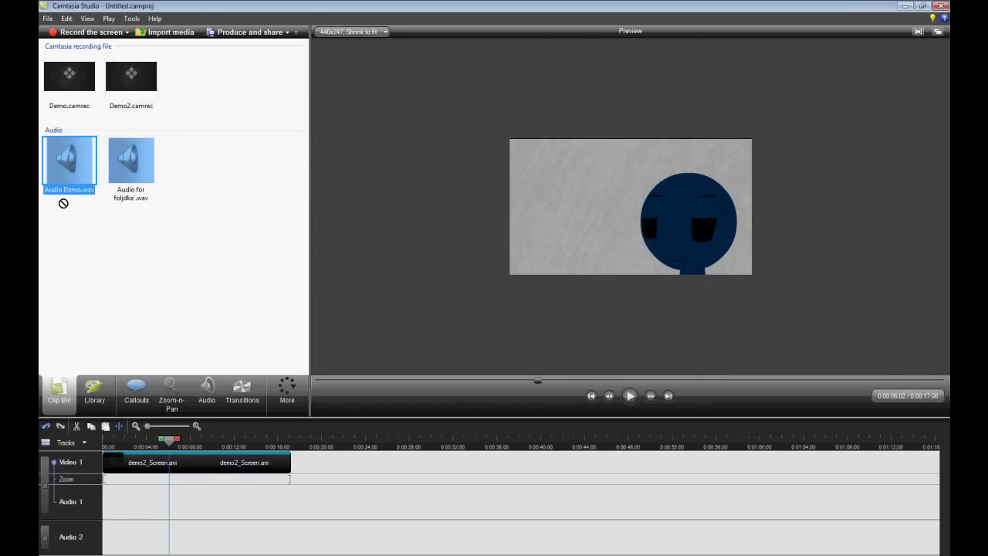
drag(106, 451, 115, 537)
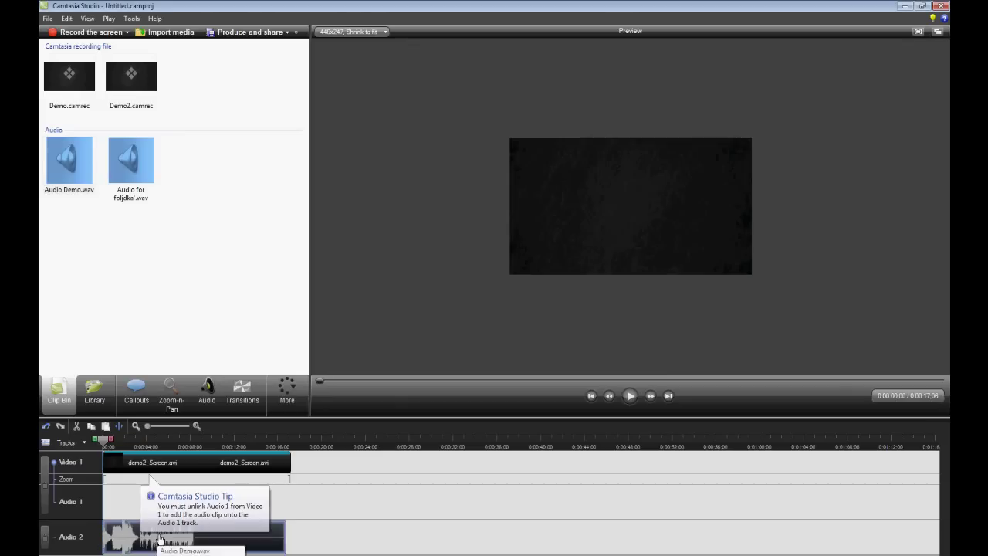
drag(106, 442, 292, 456)
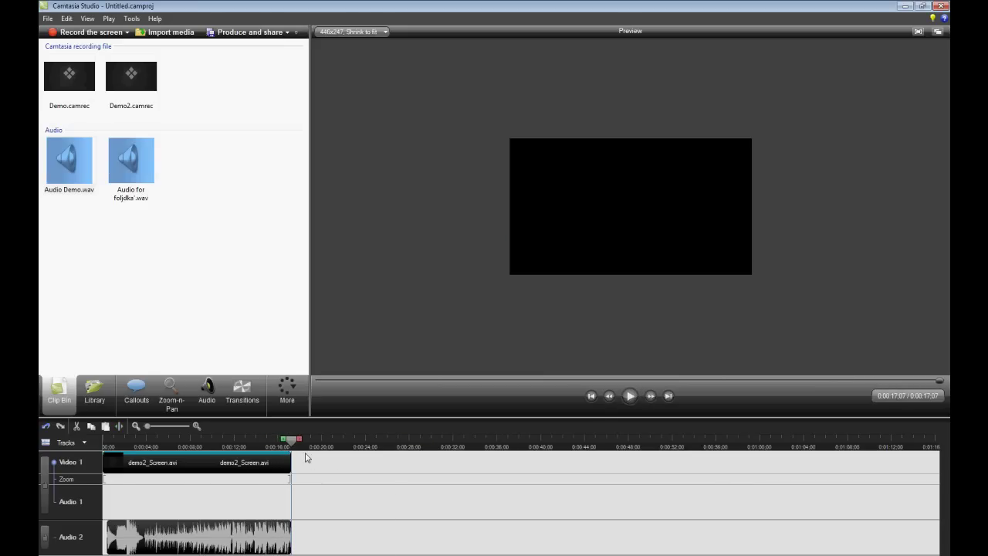
Scrub the playhead back near the start to check that the Audio Demo clip lines up with the video
drag(295, 440, 313, 425)
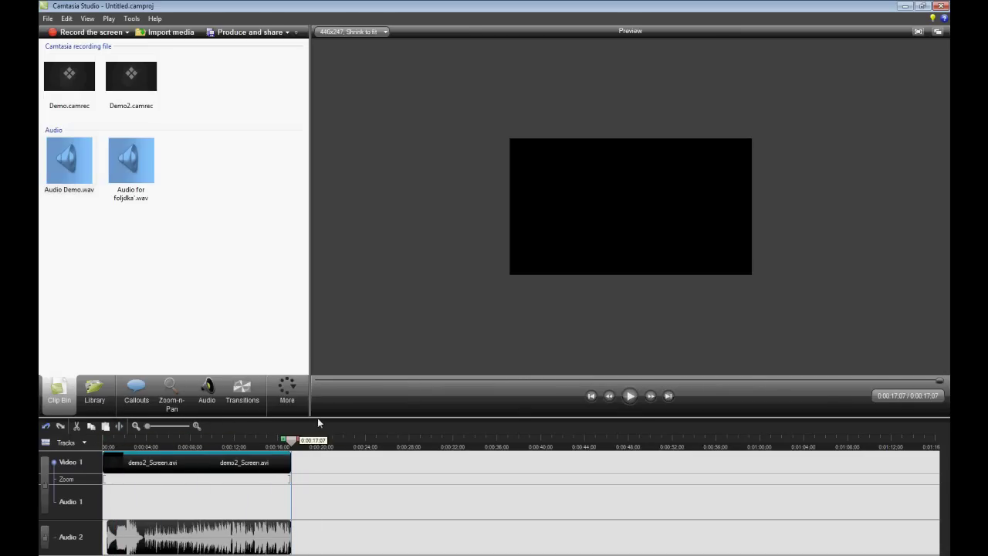
Open the Production Wizard's preset list, close the wizard unchanged, and show the More features menu
click(265, 31)
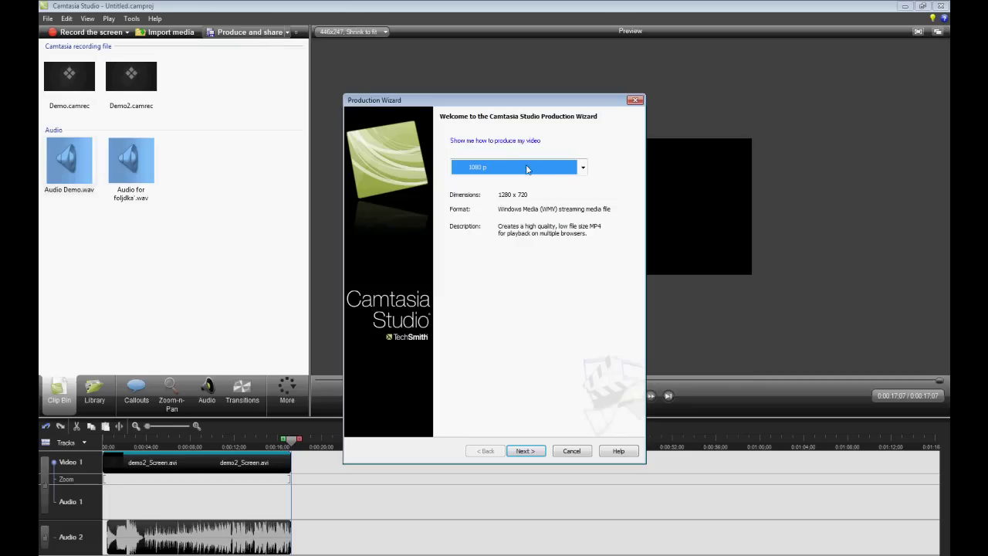
click(547, 172)
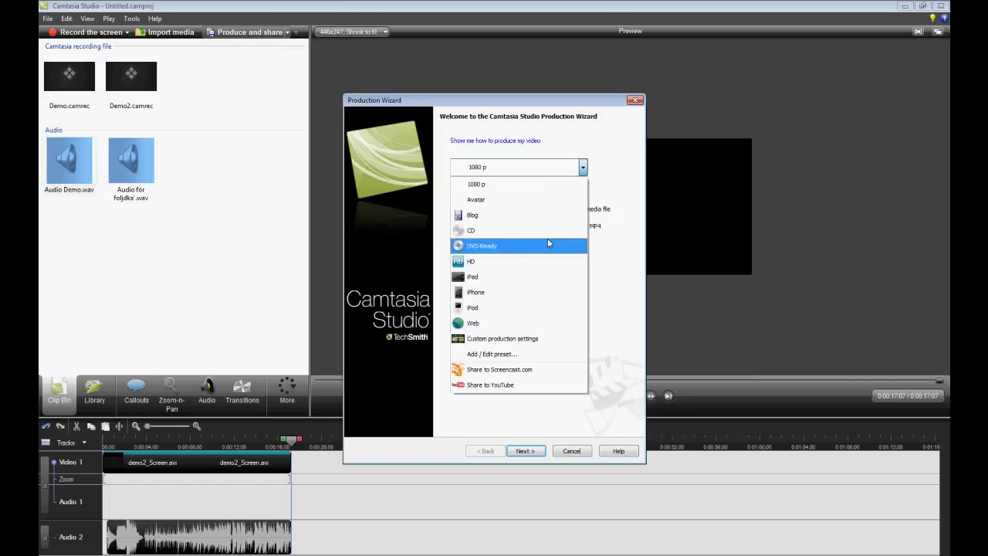
click(634, 100)
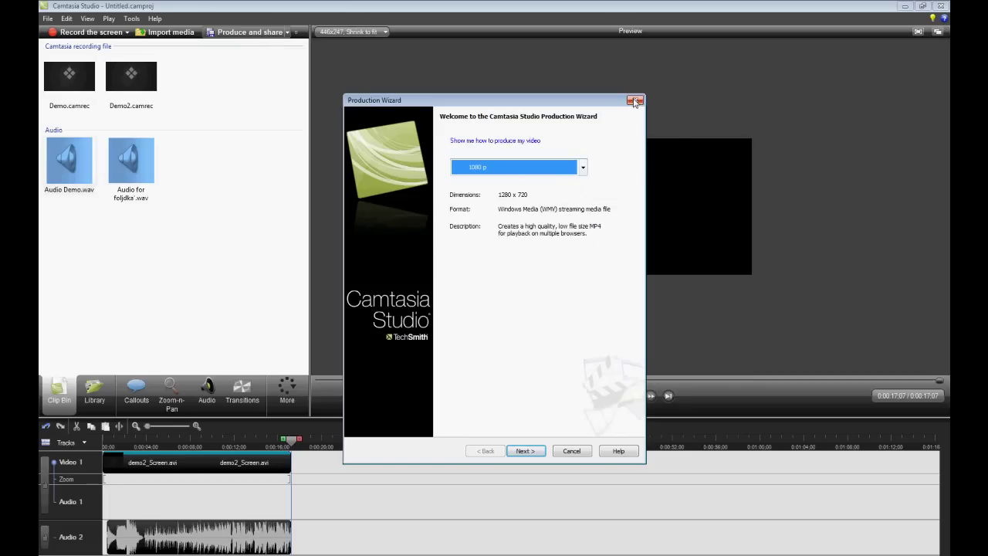
click(635, 100)
click(286, 388)
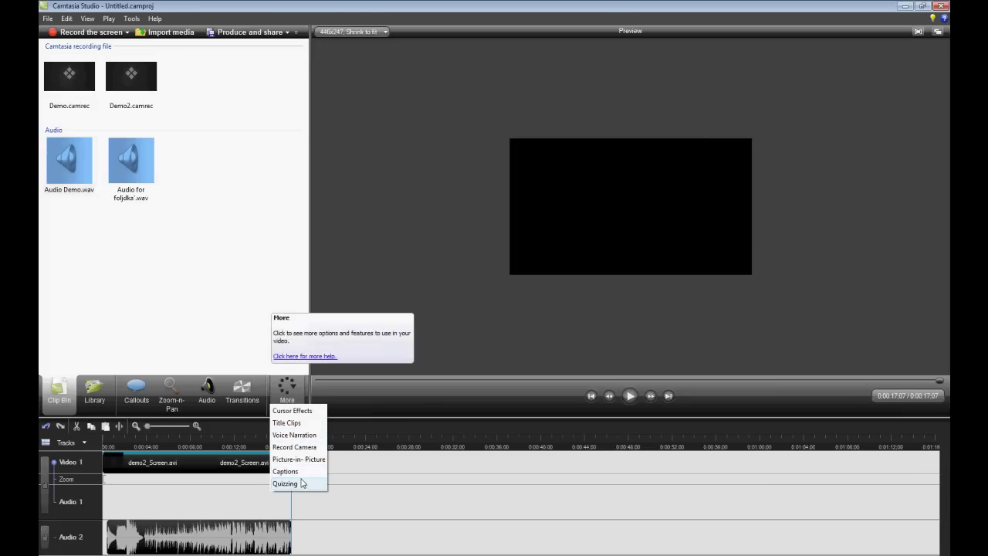
In Cursor Effects, turn Mouse cursor visible off and then back on
click(293, 410)
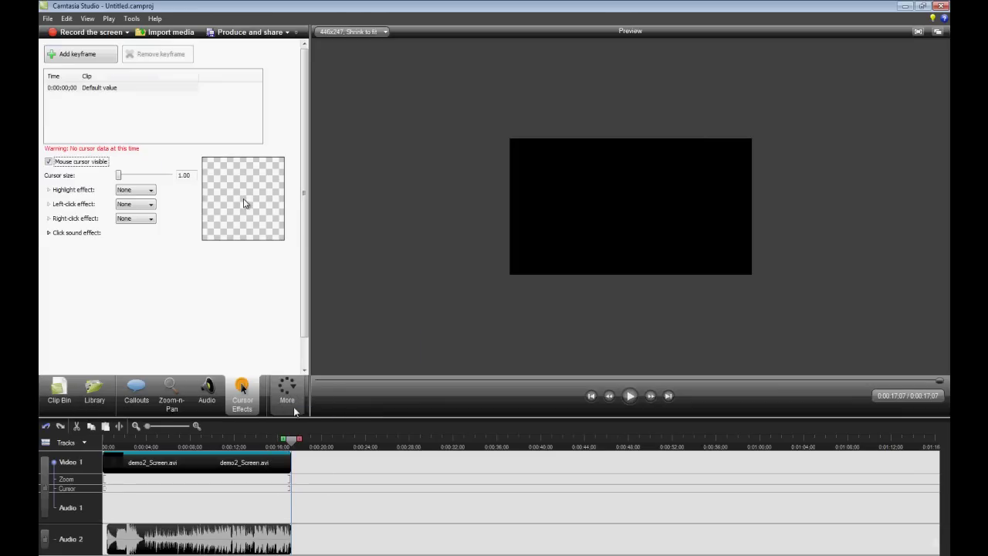
click(48, 163)
click(48, 162)
Open the production preset manager and start editing the 1080 p preset
click(276, 37)
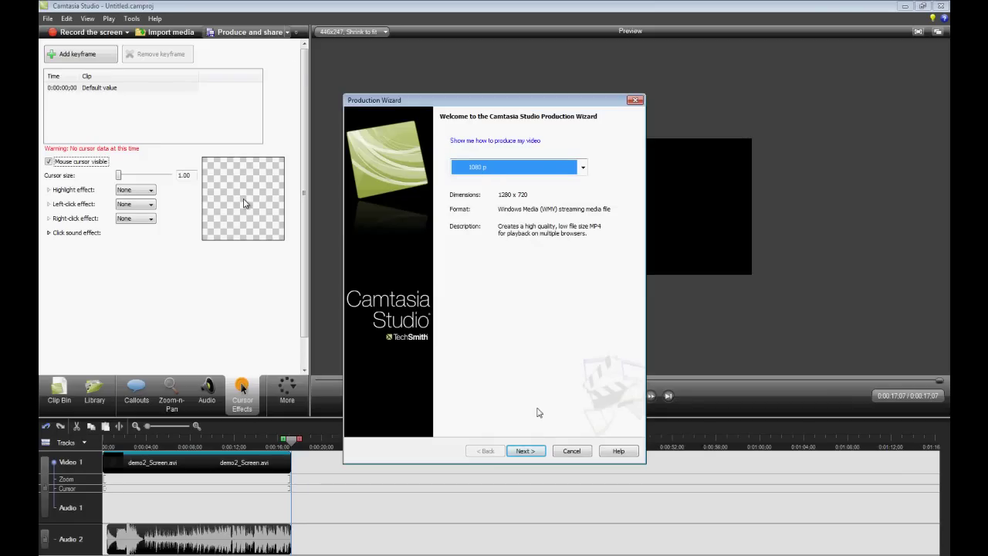
click(540, 167)
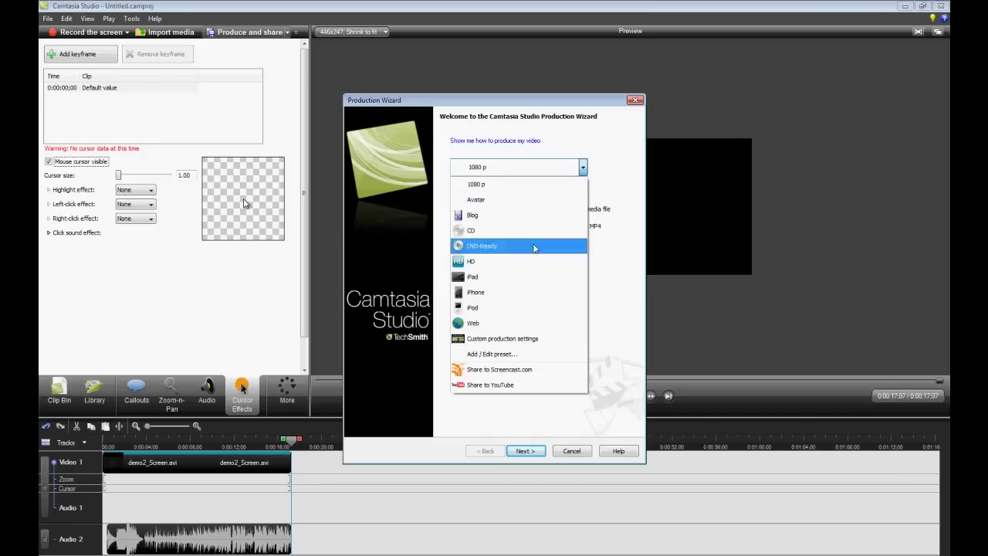
click(504, 357)
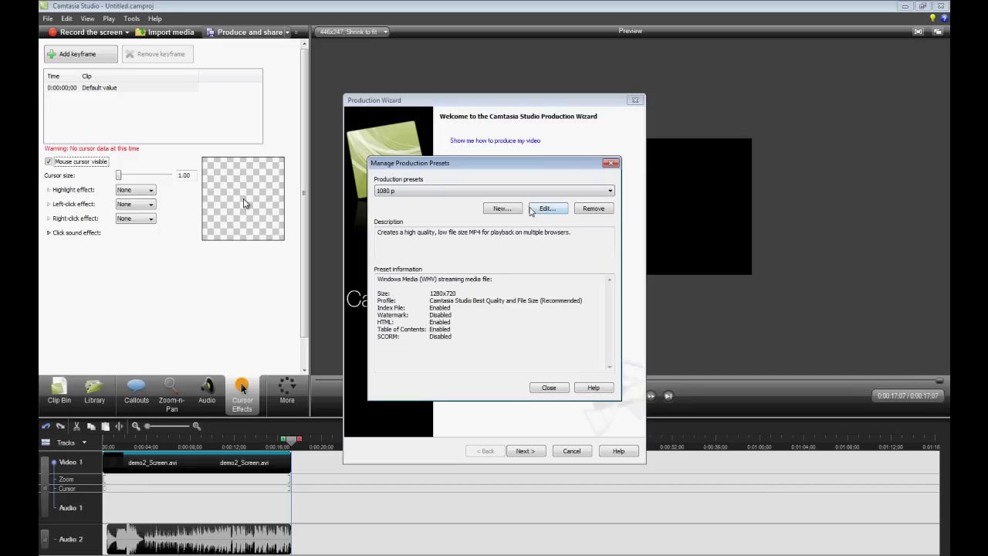
click(546, 209)
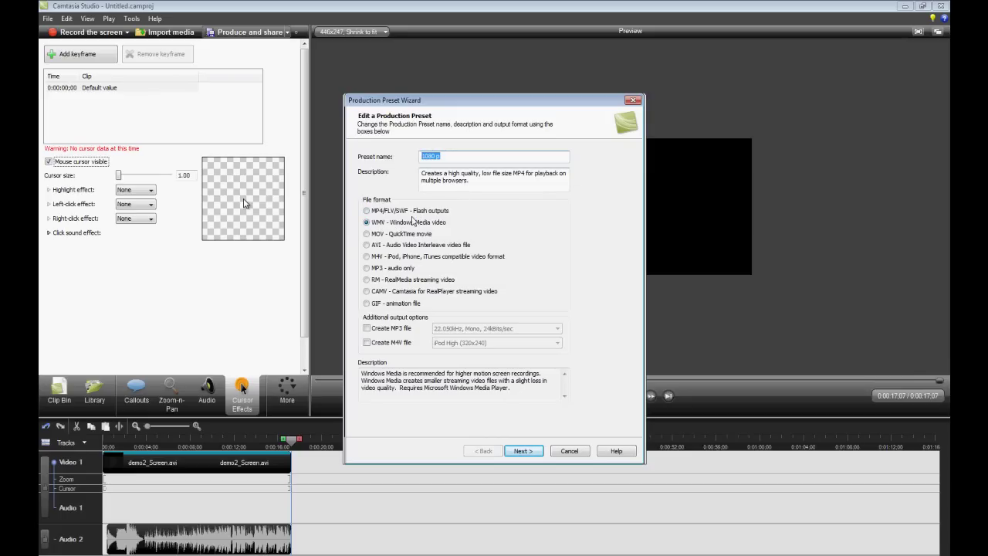
Keep WMV output with 1280x720 size through the encoding, size and video options, and save the preset
click(367, 222)
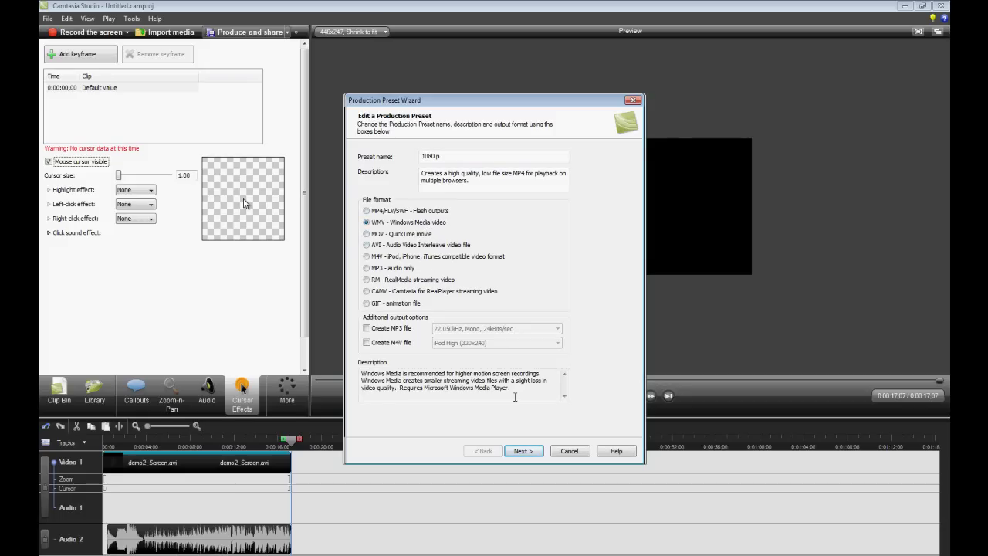
click(522, 453)
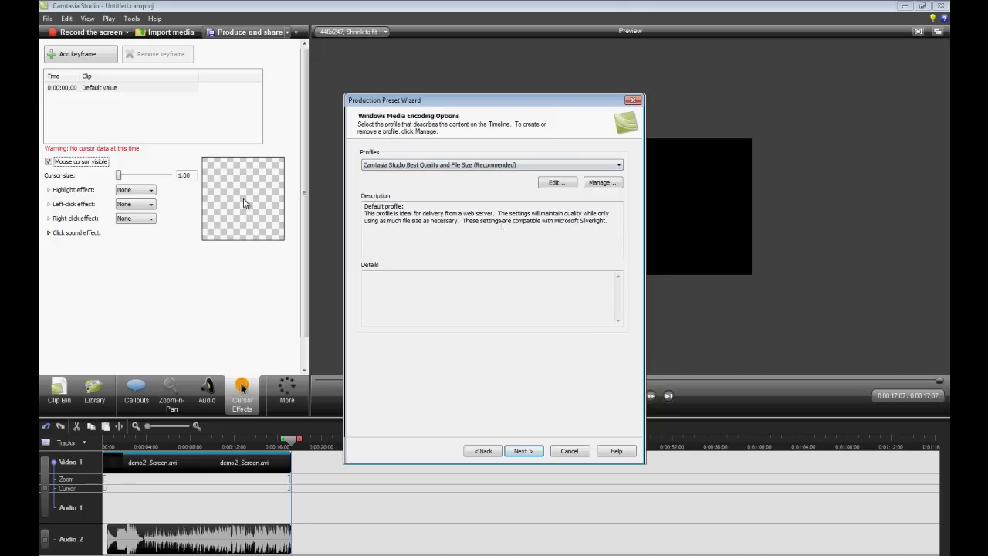
click(523, 451)
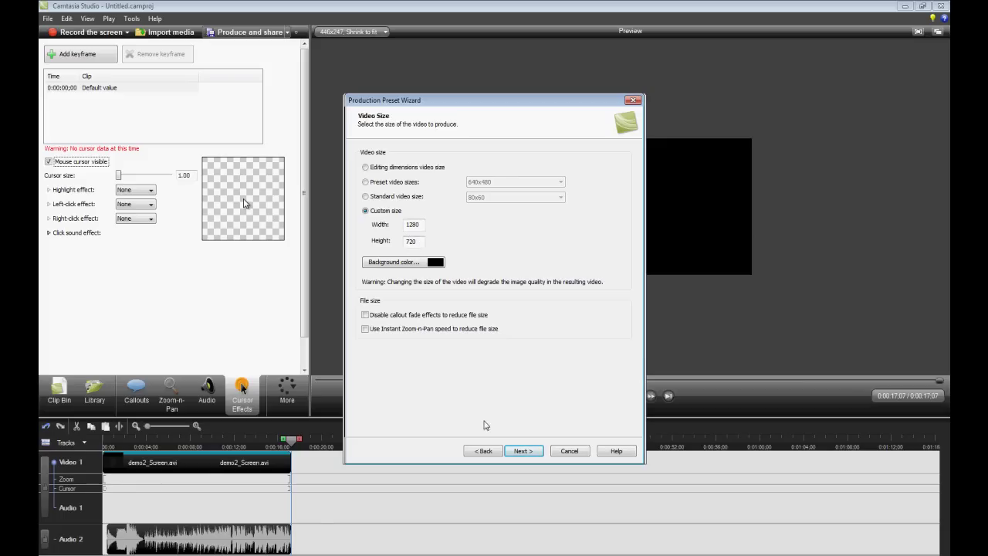
click(532, 455)
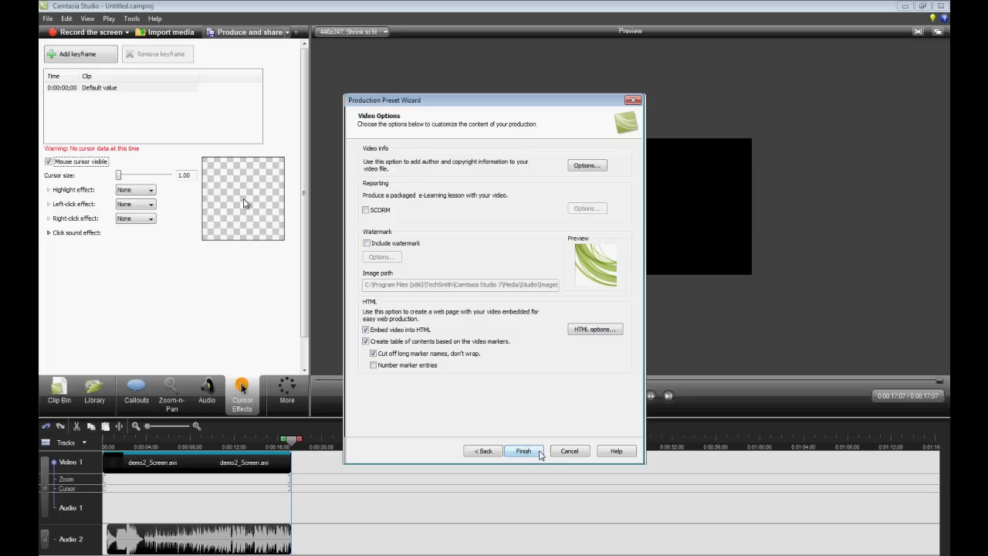
click(523, 450)
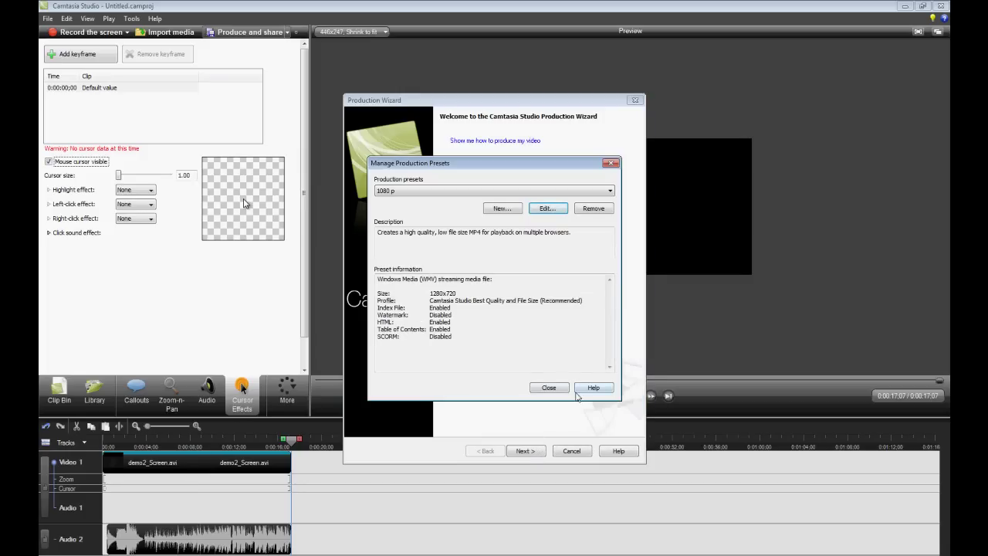
Close the preset manager, choose the 1080 p preset, and name the production Demo
click(554, 388)
click(582, 167)
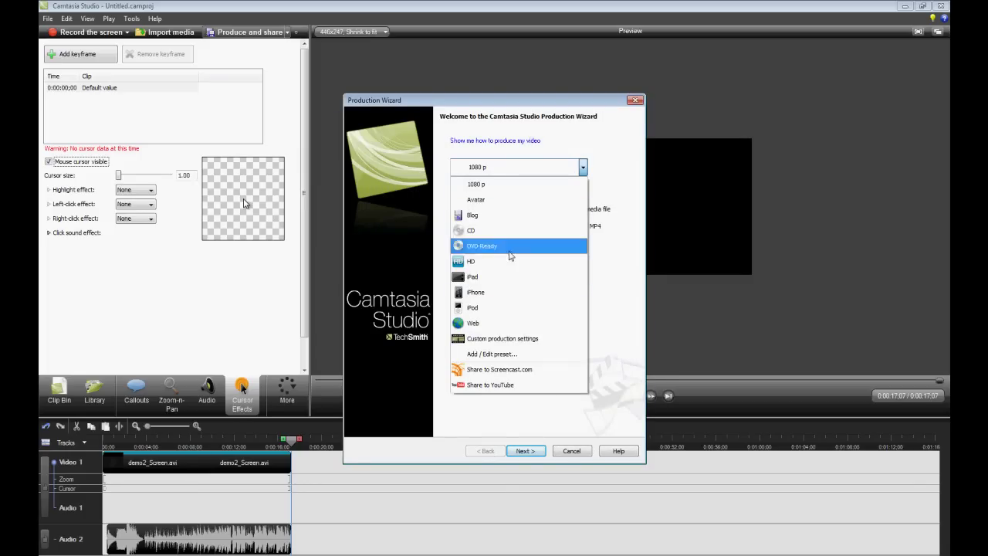
click(511, 185)
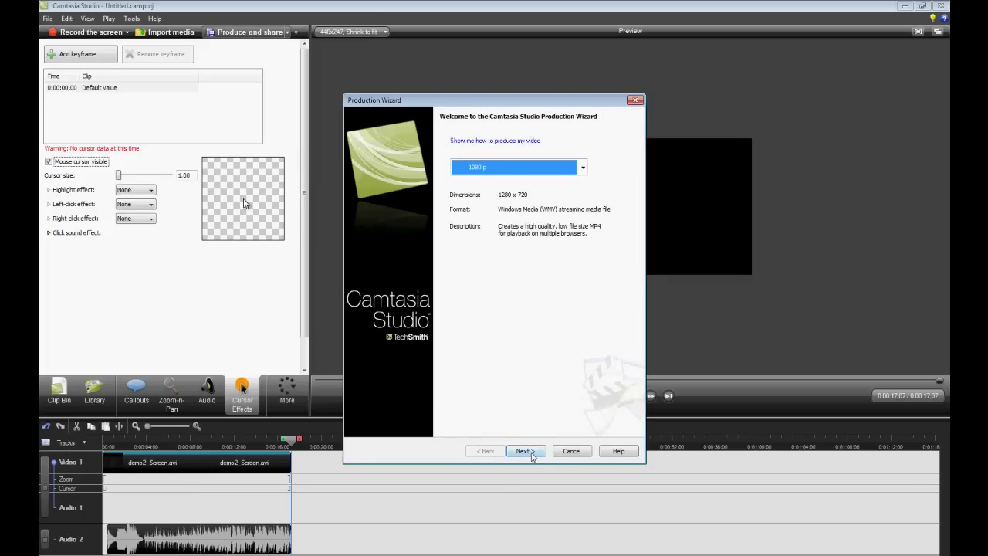
click(525, 450)
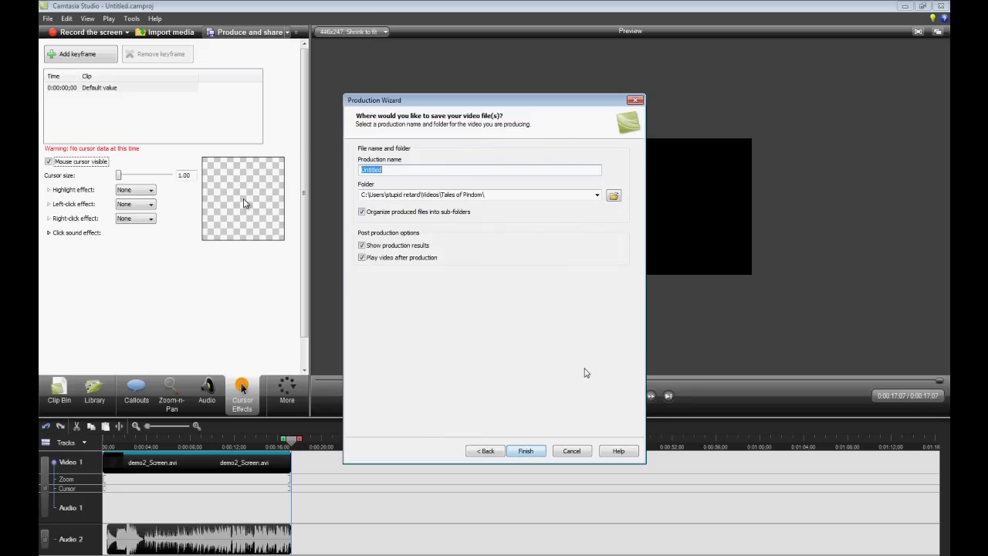
text(Demo)
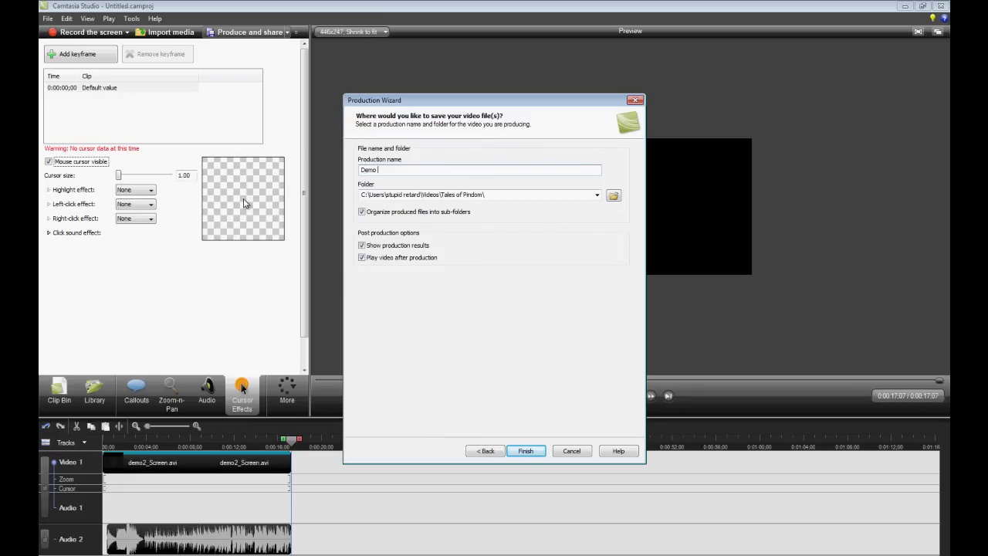